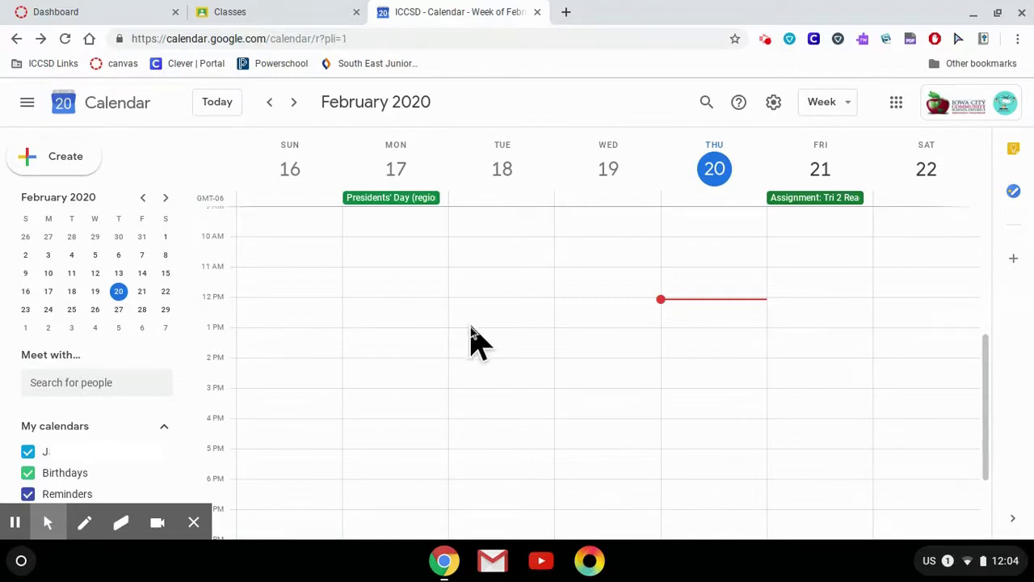
Glance at the Google Classroom course list, then start and discard an untitled Sunday event.
click(230, 13)
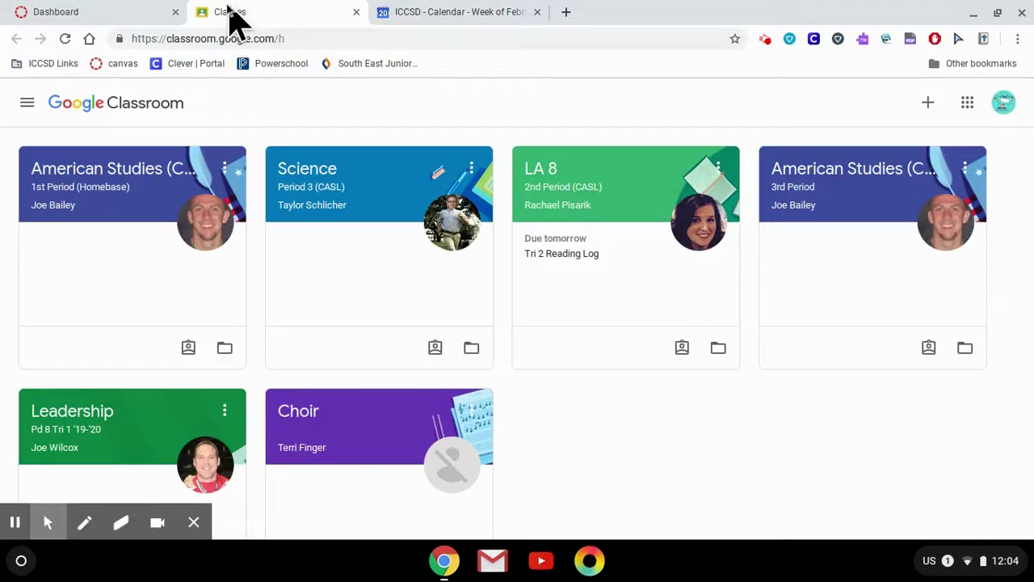
click(428, 15)
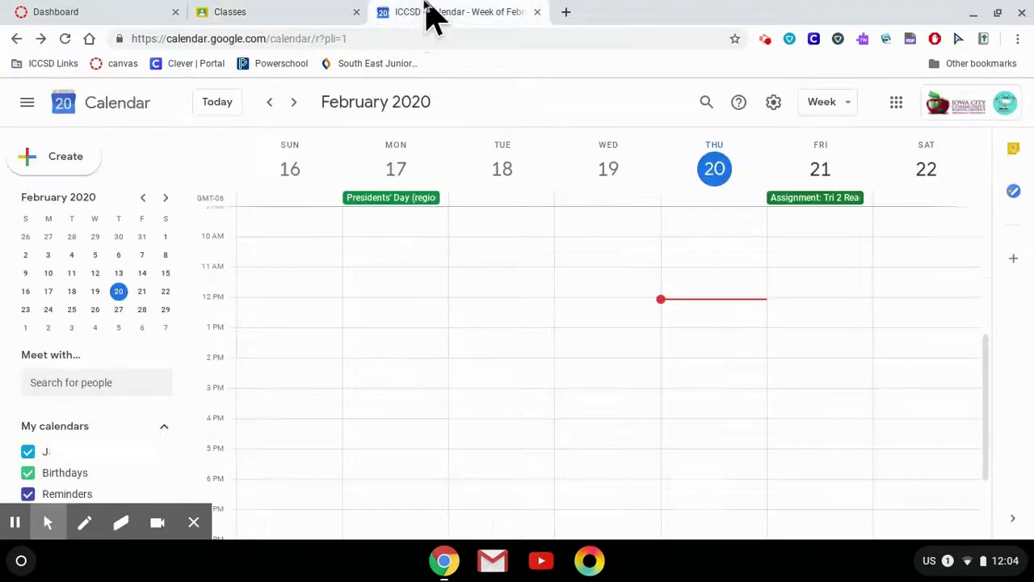
click(195, 220)
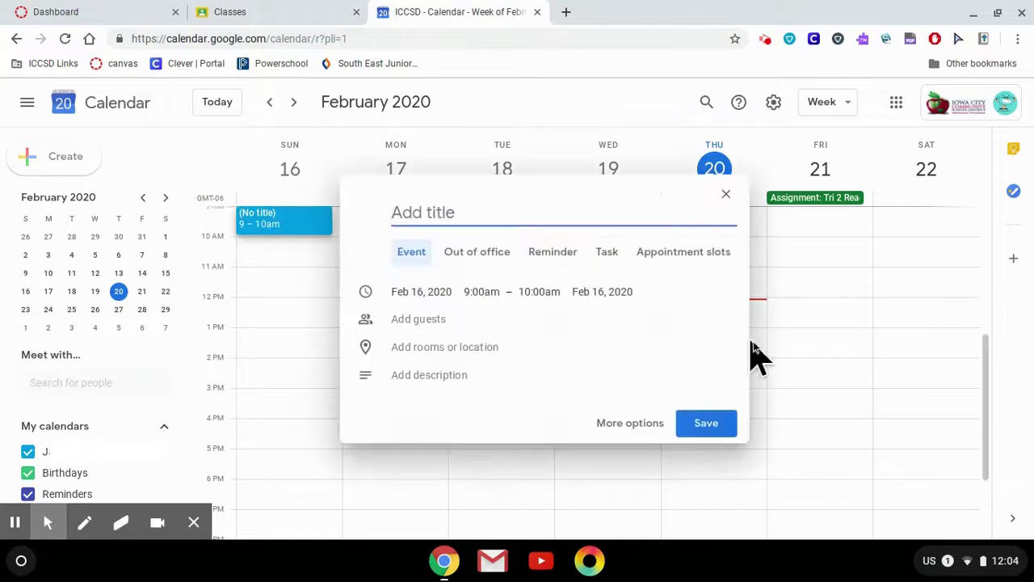
click(913, 311)
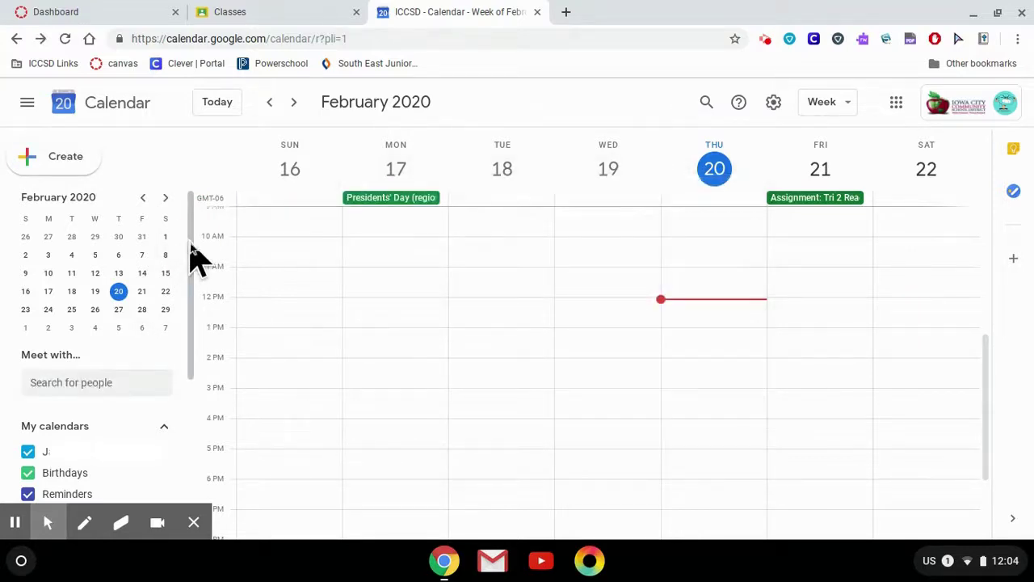
Color the American Studies calendar Banana and the LA 8 2nd Period calendar Tangerine.
drag(192, 244, 166, 436)
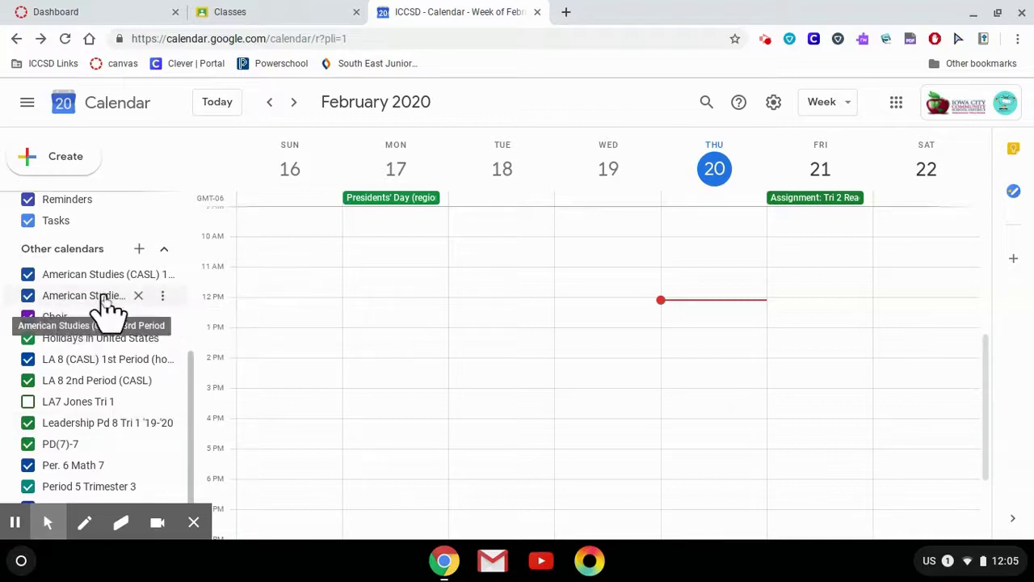
click(162, 296)
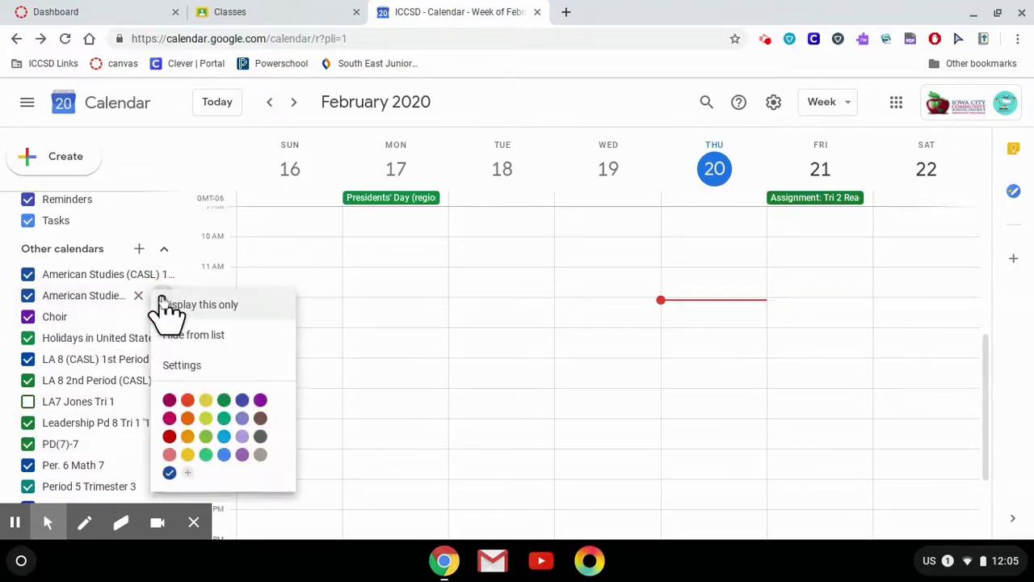
click(187, 455)
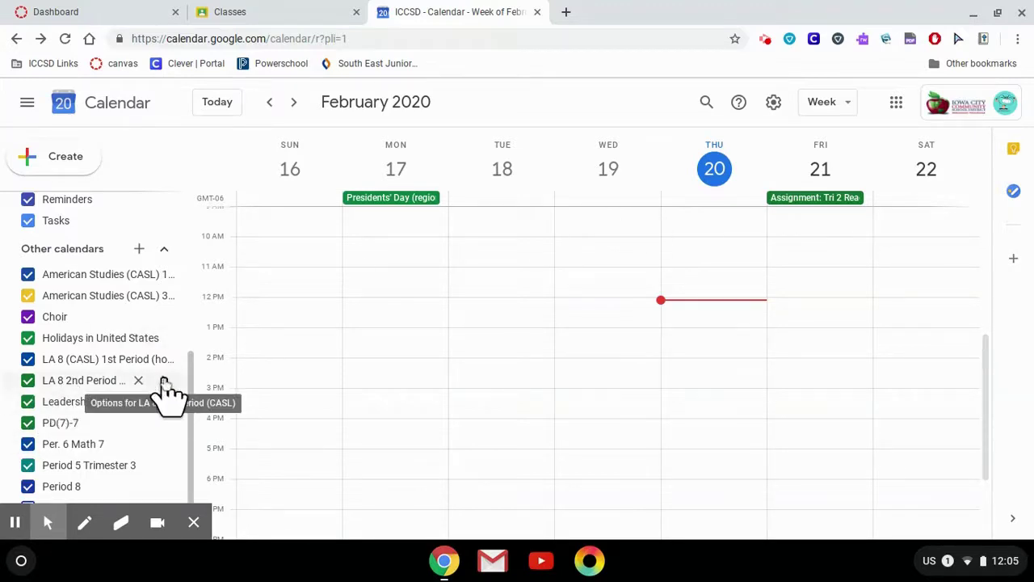
click(163, 382)
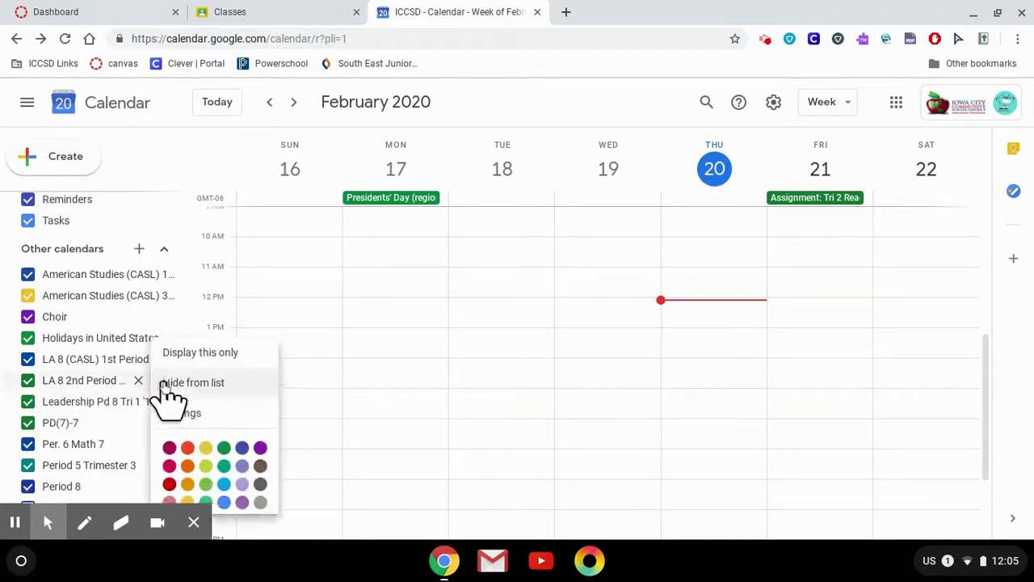
click(186, 443)
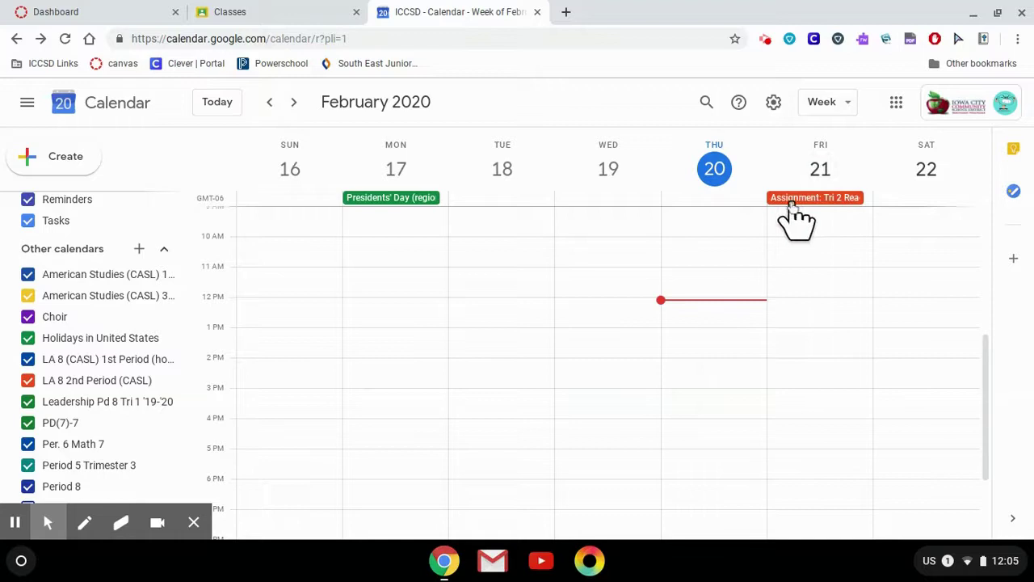
Open the Tri 2 Reading Log's Classroom link in a new tab, then close its details.
click(833, 212)
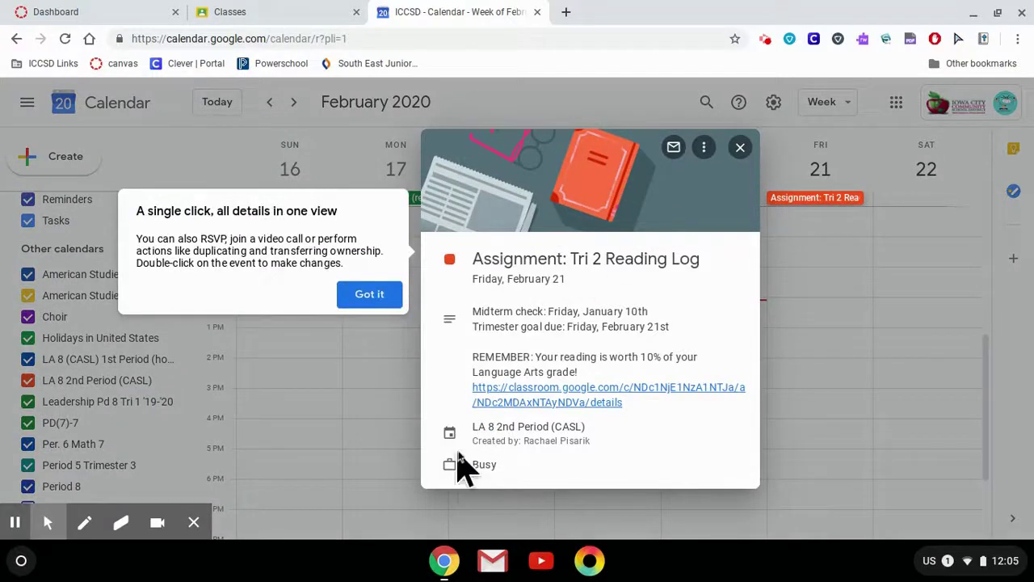
click(380, 296)
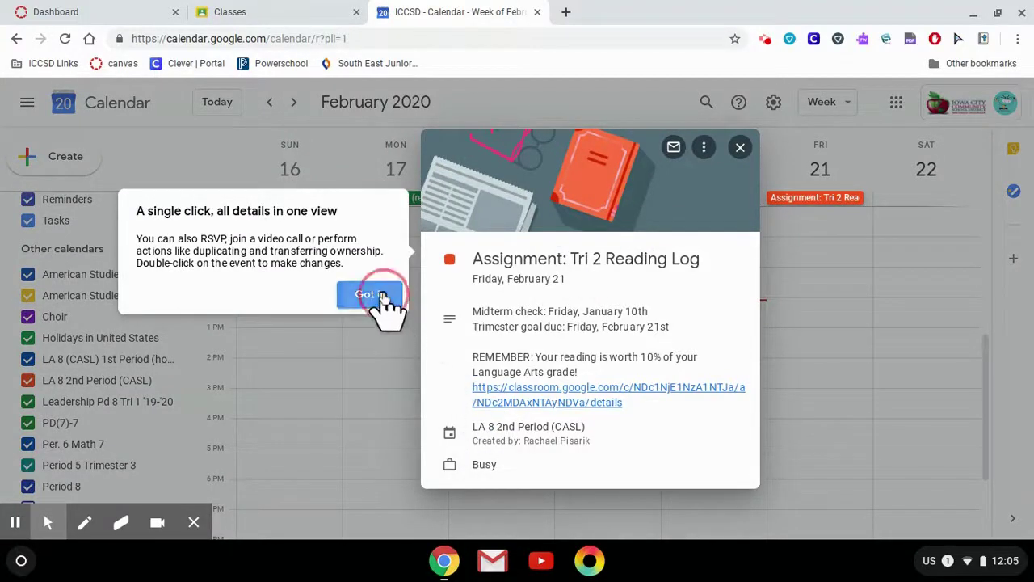
click(565, 400)
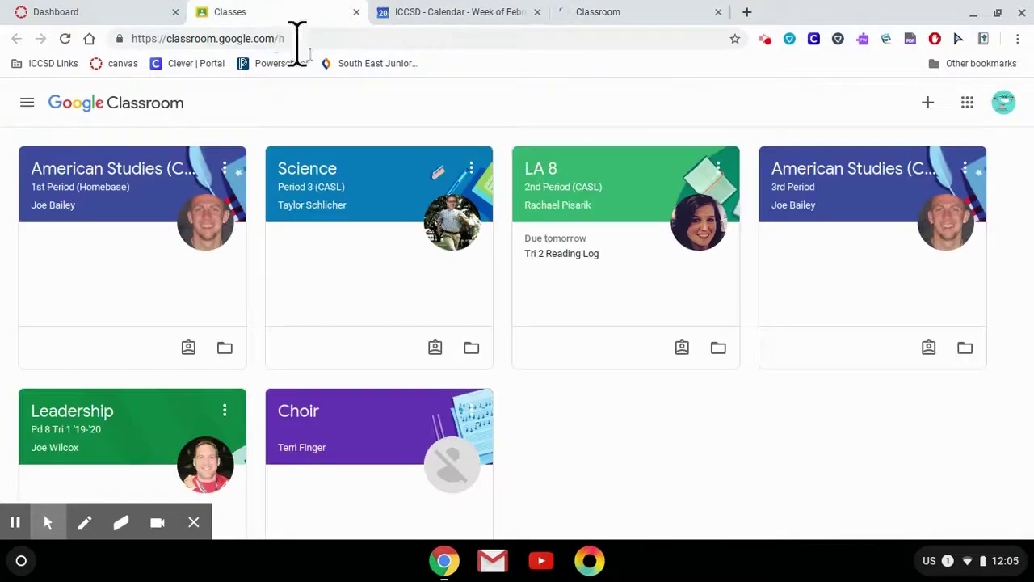
click(404, 14)
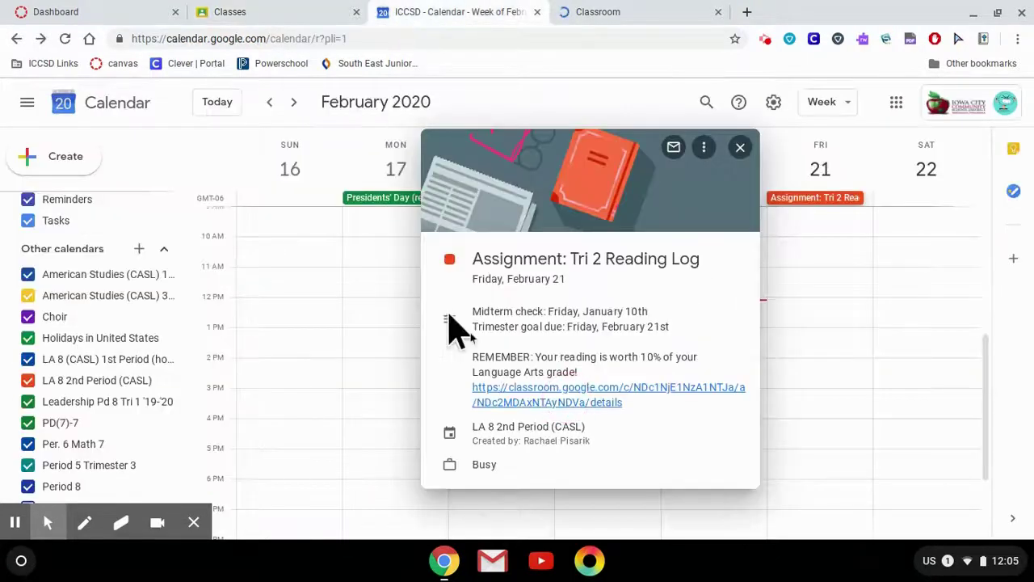
click(740, 148)
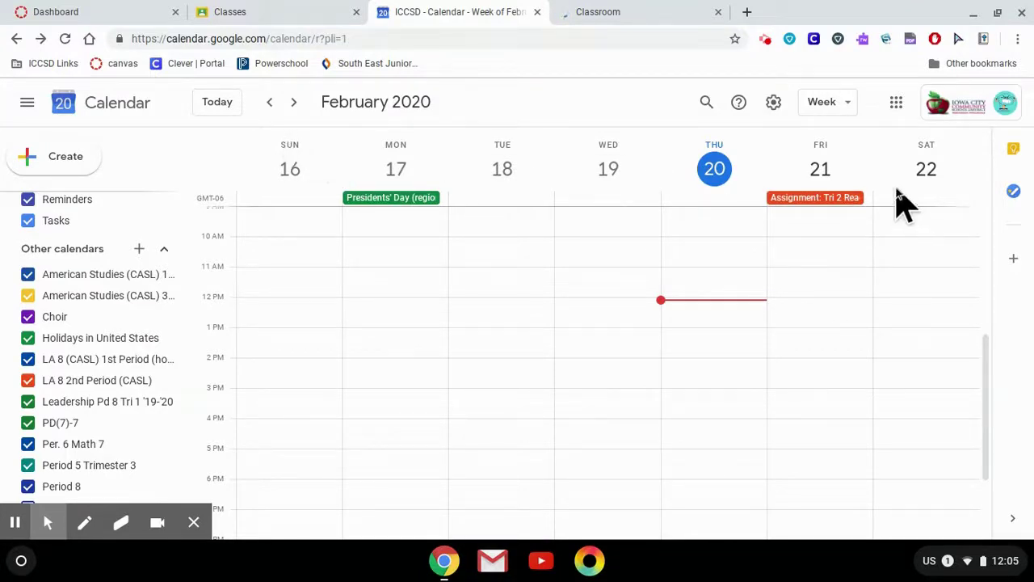
Switch the calendar from Week to Month to display all of February 2020.
click(854, 107)
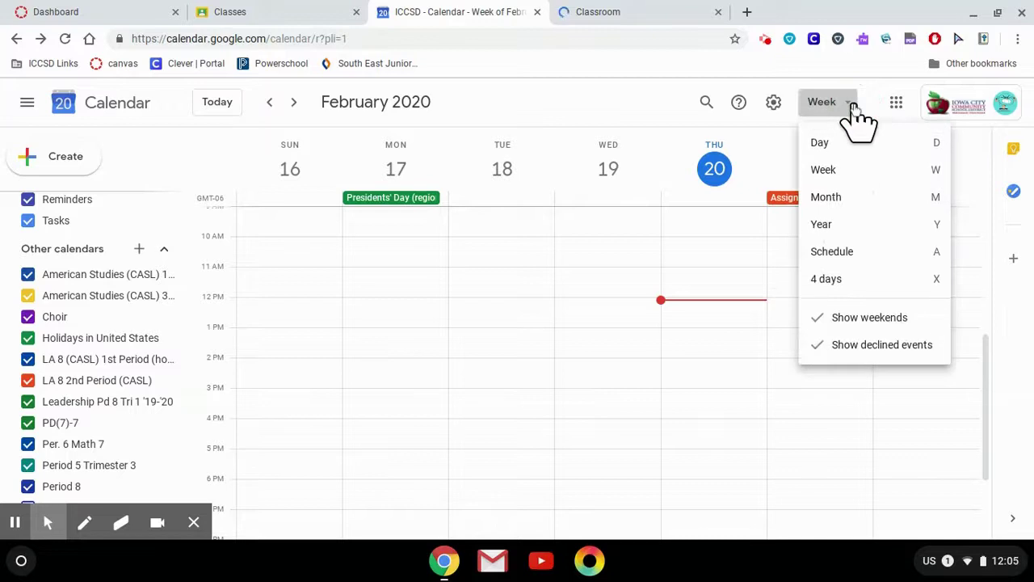
click(840, 202)
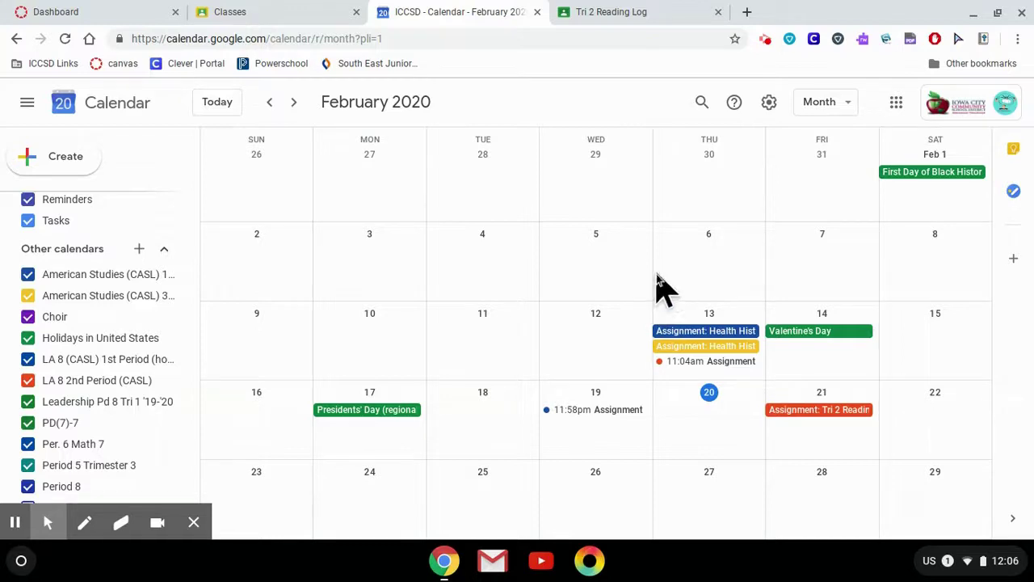
Open the Canvas calendar's Calendar Feed dialog and select the whole iCal feed URL.
click(84, 14)
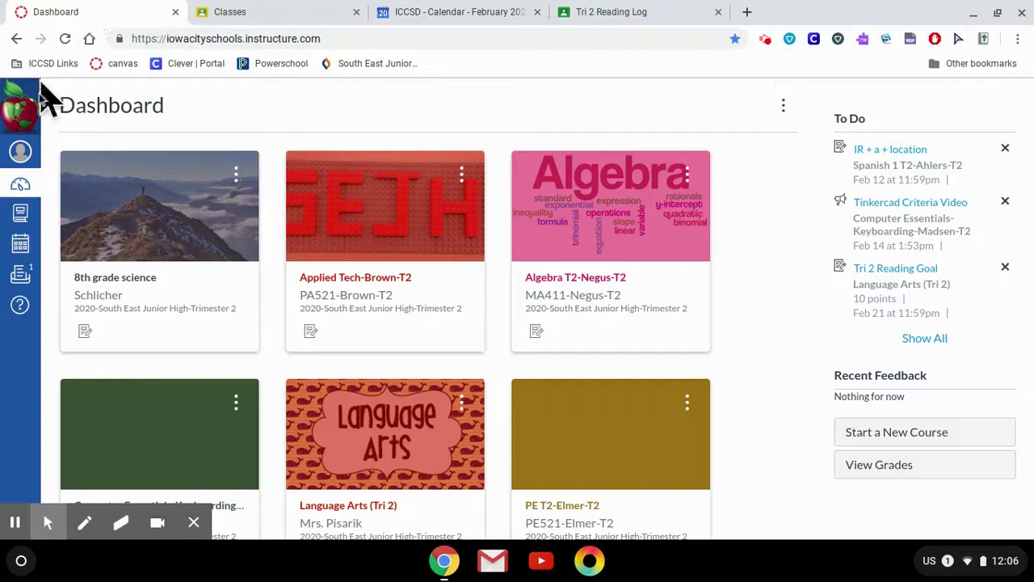
click(21, 245)
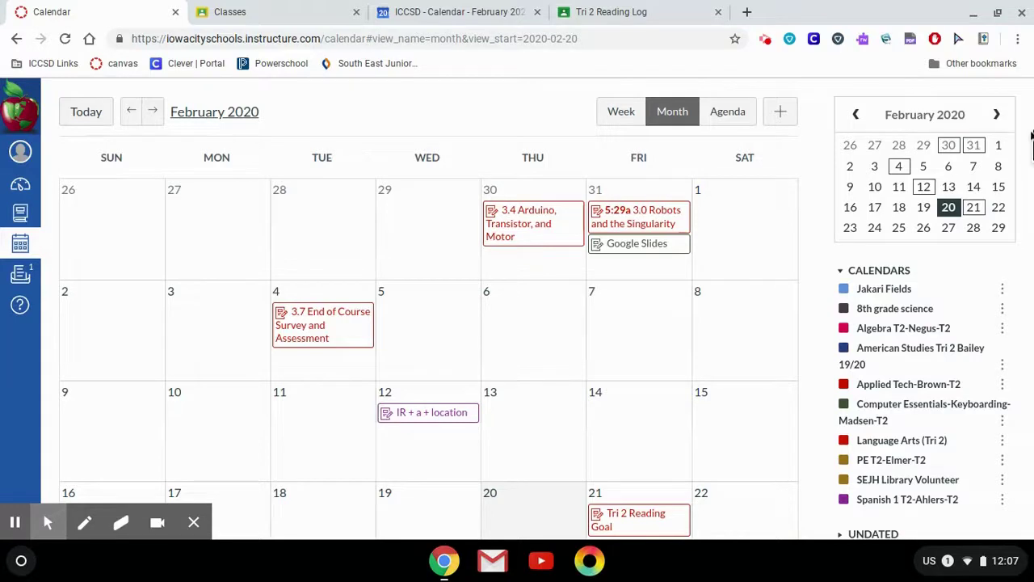
scroll(838, 350, down, 2)
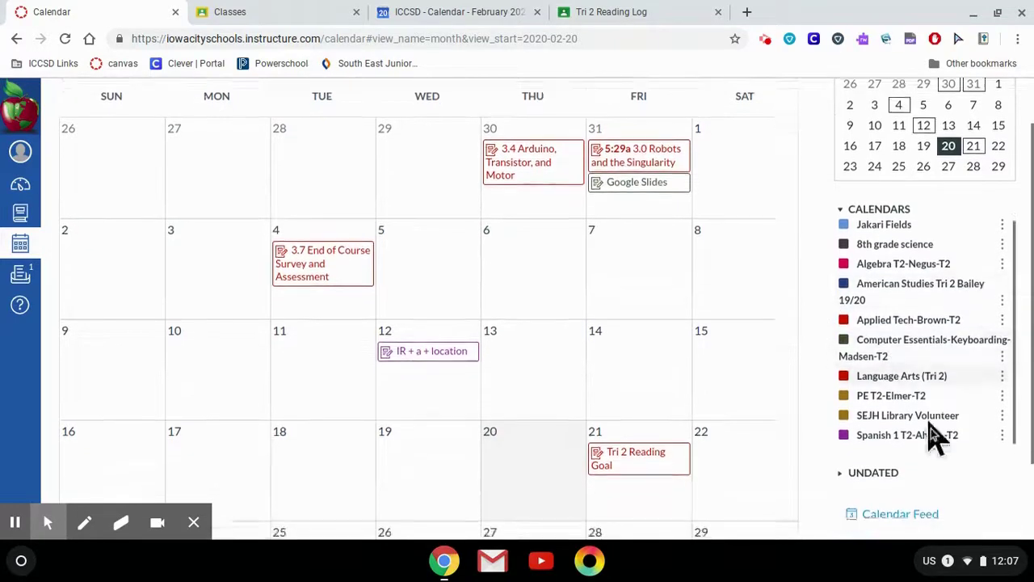
click(895, 488)
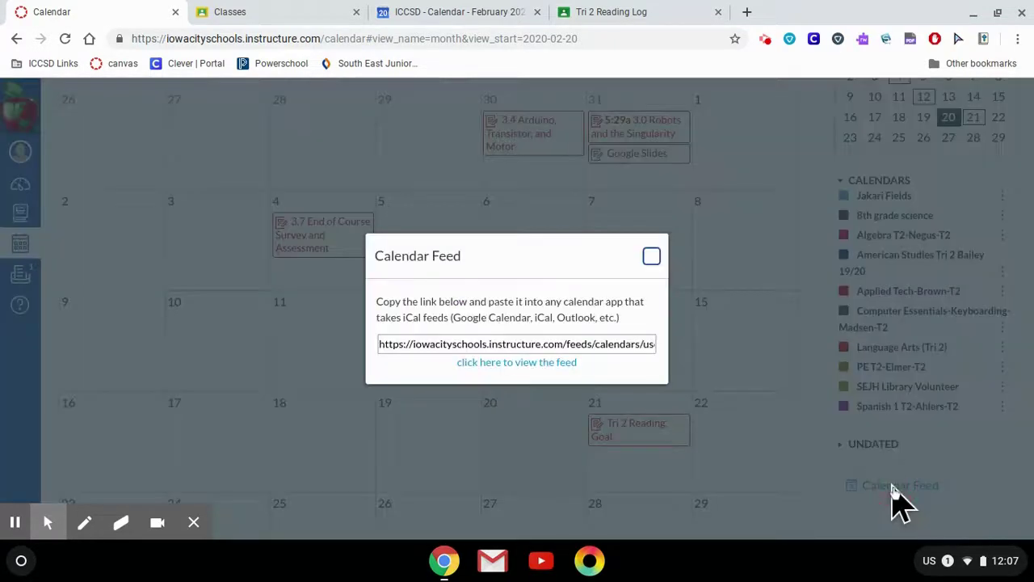
click(467, 344)
drag(380, 344, 836, 407)
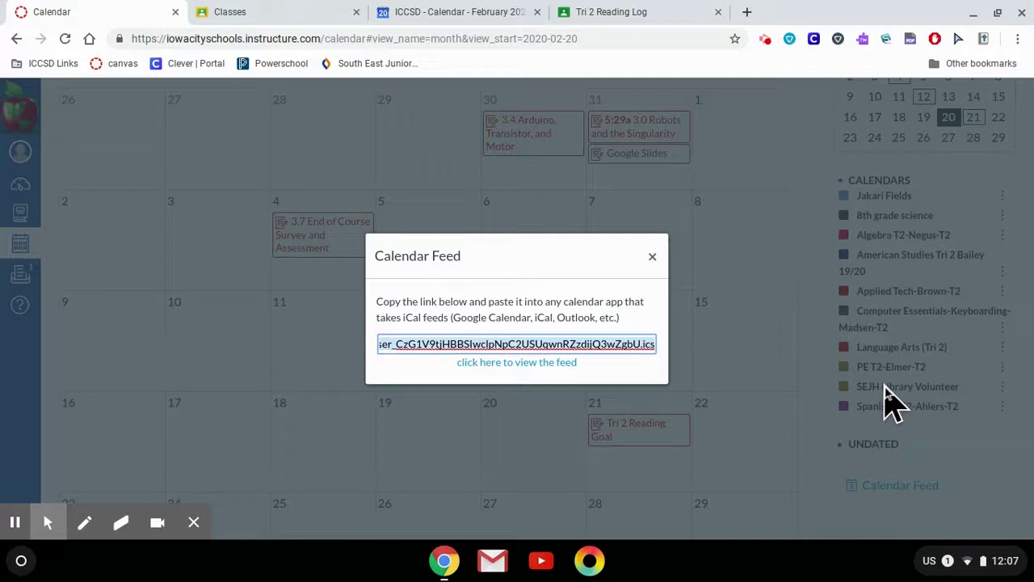
Back in Google Calendar, open the Settings page.
click(418, 13)
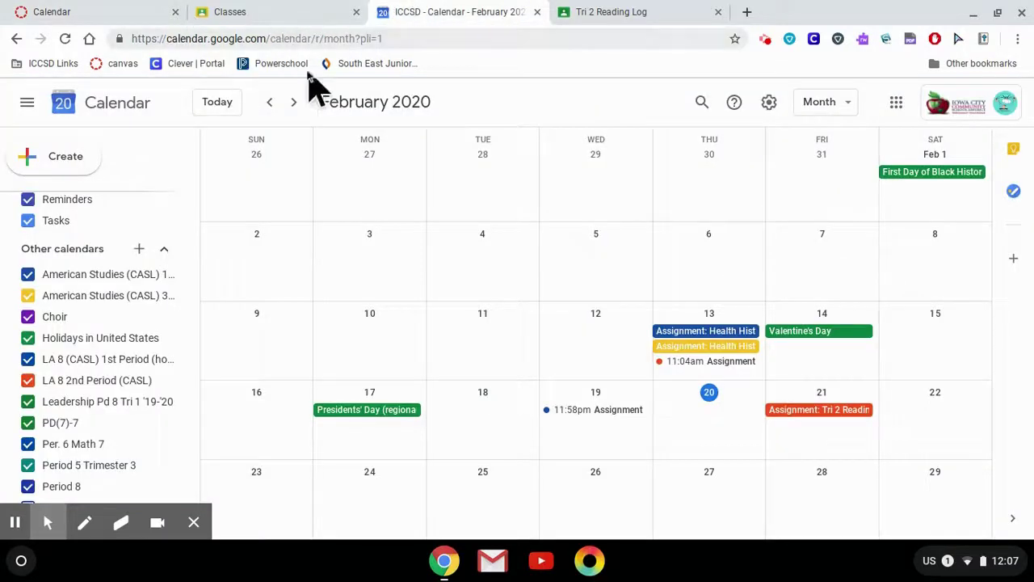
click(770, 103)
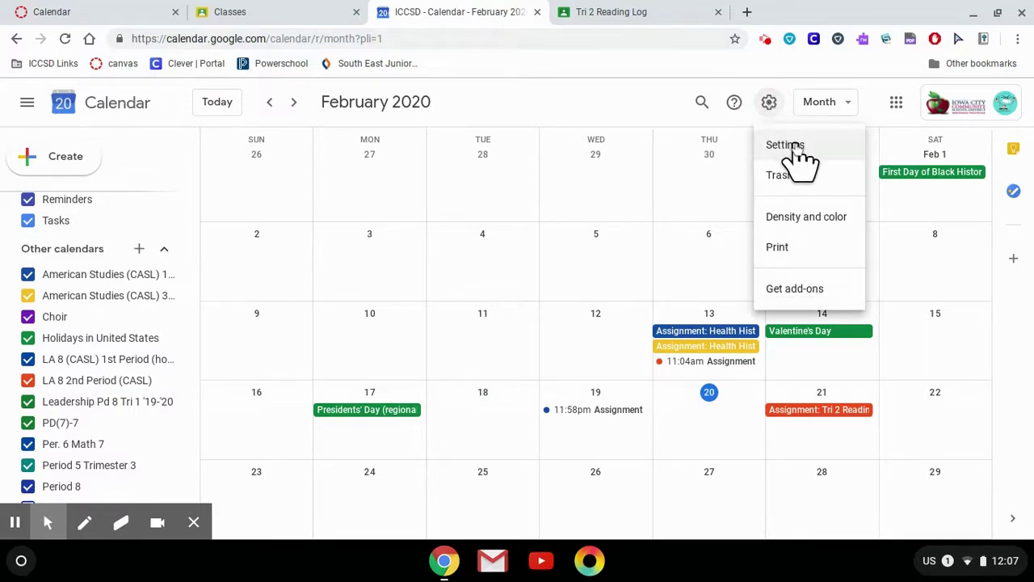
click(786, 146)
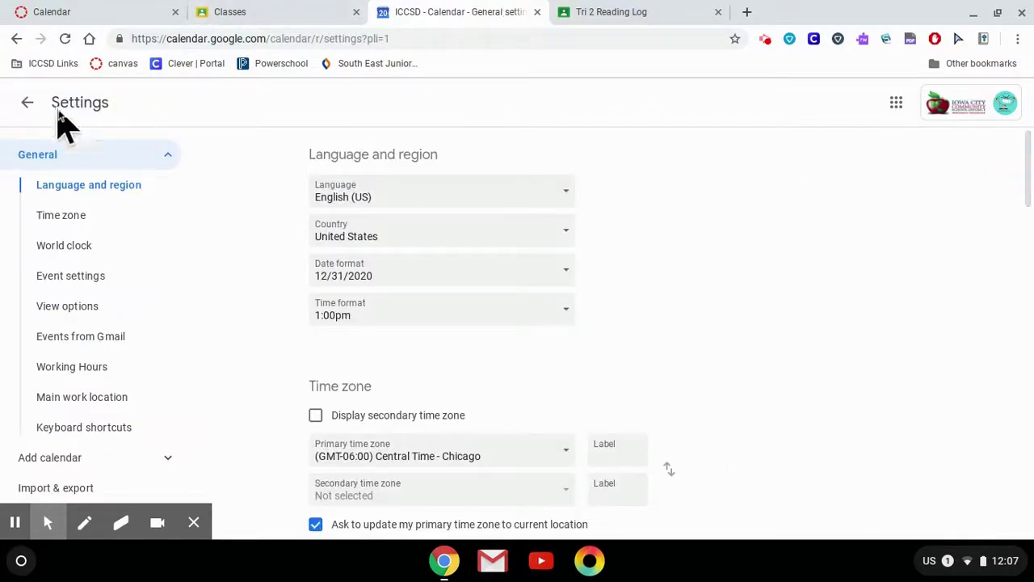
Subscribe to the pasted Canvas feed URL via From URL, then return to month view.
click(52, 459)
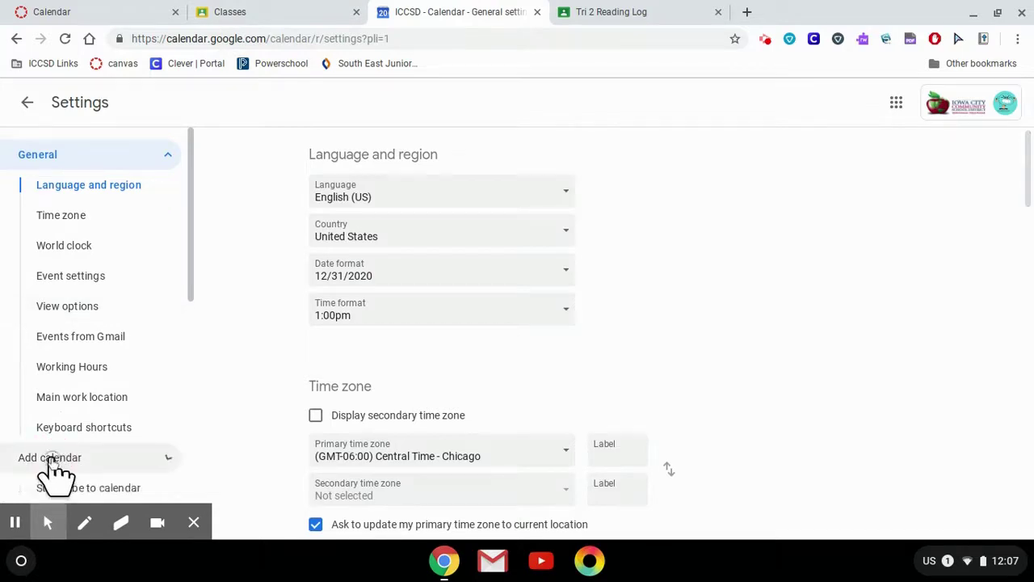
drag(184, 222, 199, 376)
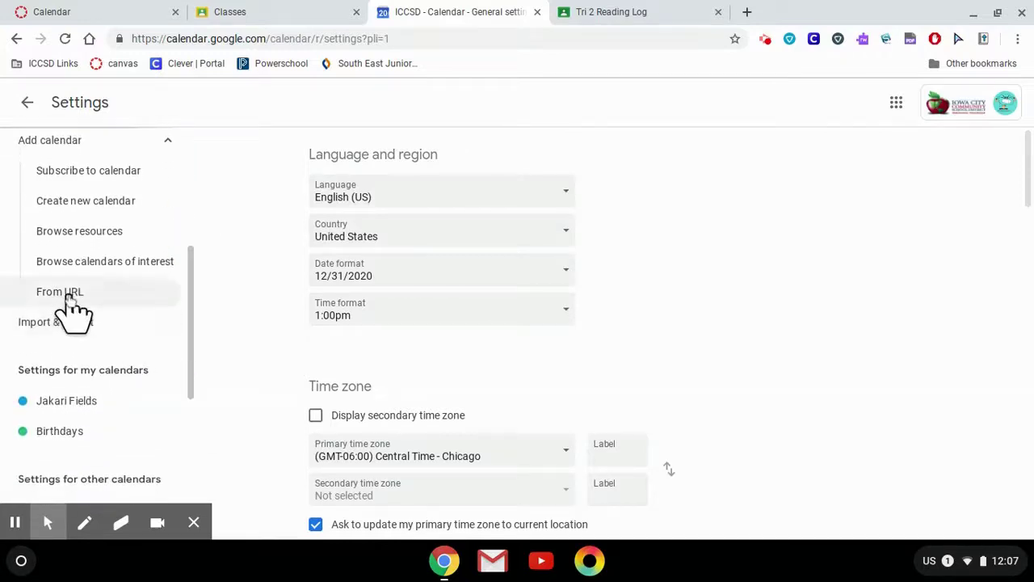
click(72, 296)
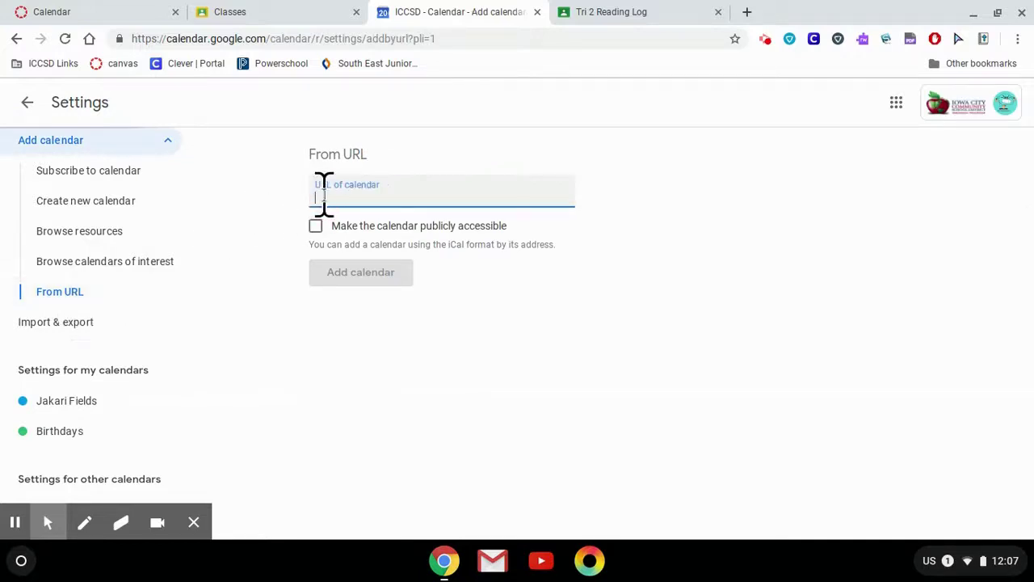
key(ctrl+v)
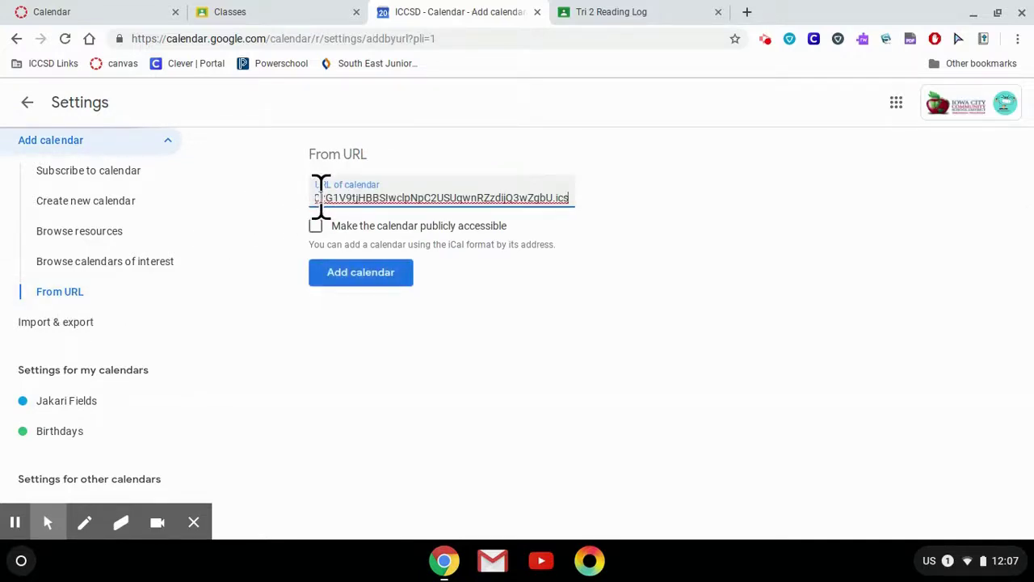
click(360, 275)
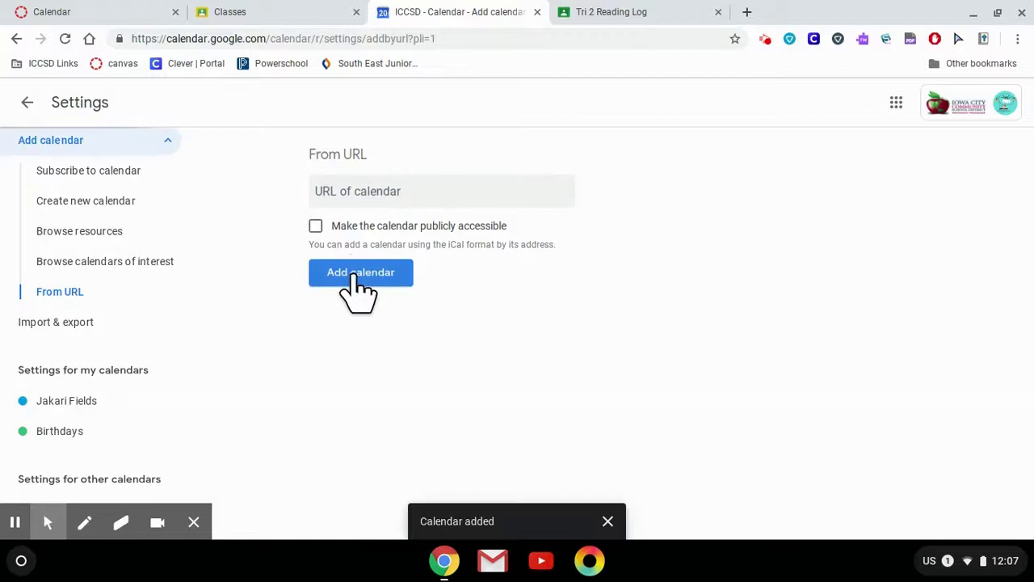
scroll(121, 186, up, 1)
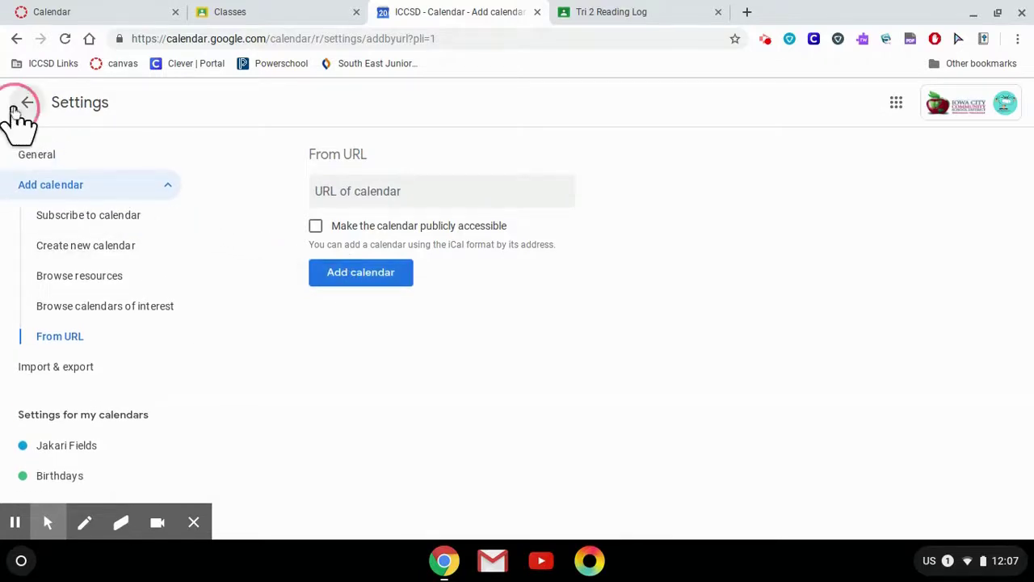
click(25, 103)
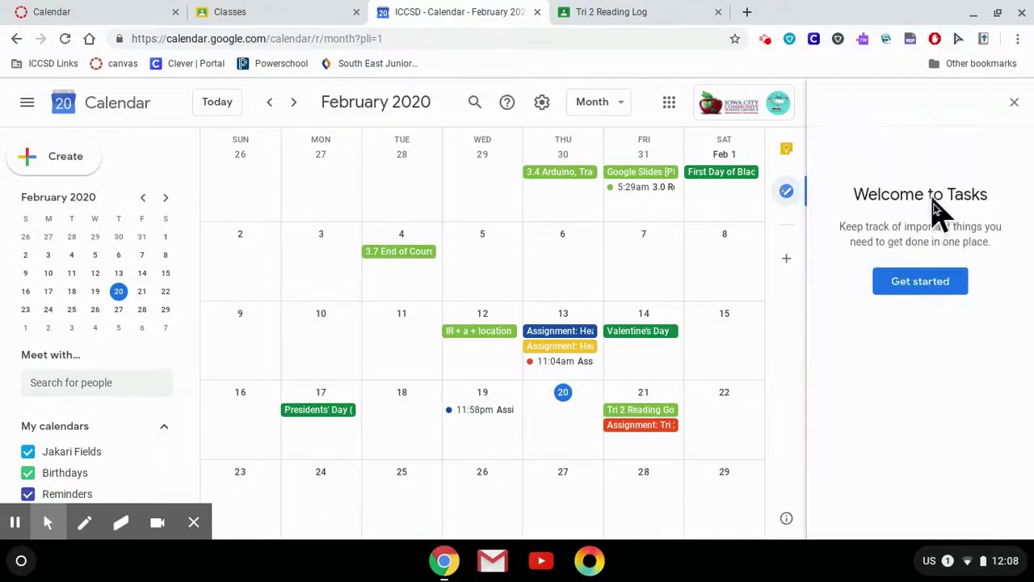
Create a 'read chapter 2' task in the Tasks panel.
click(921, 283)
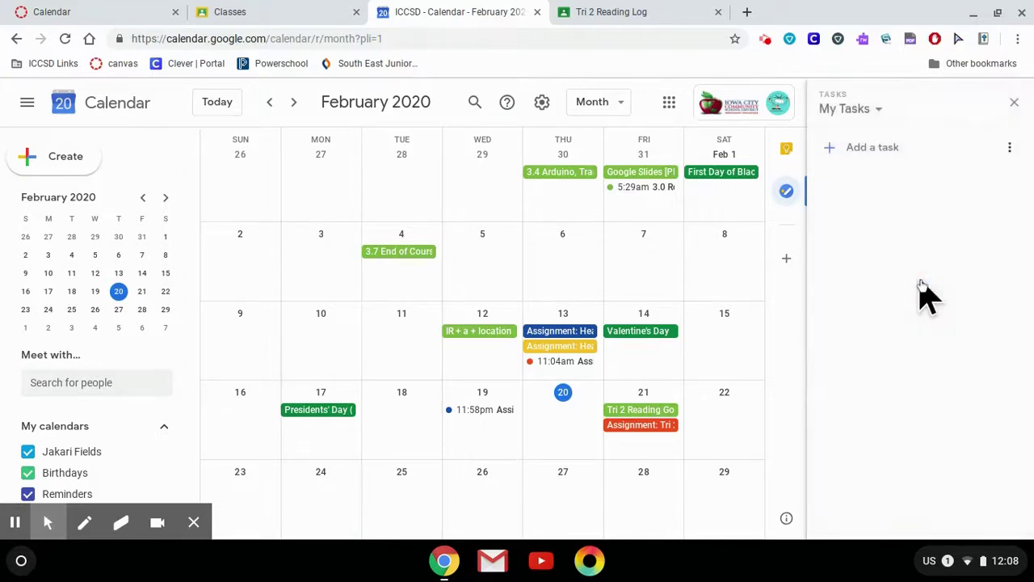
click(865, 153)
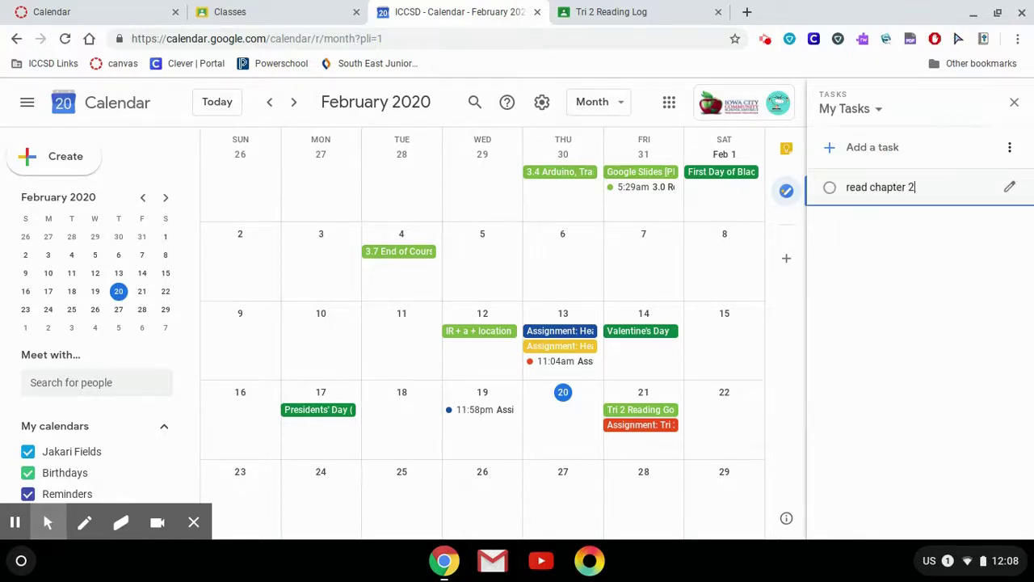
key(Return)
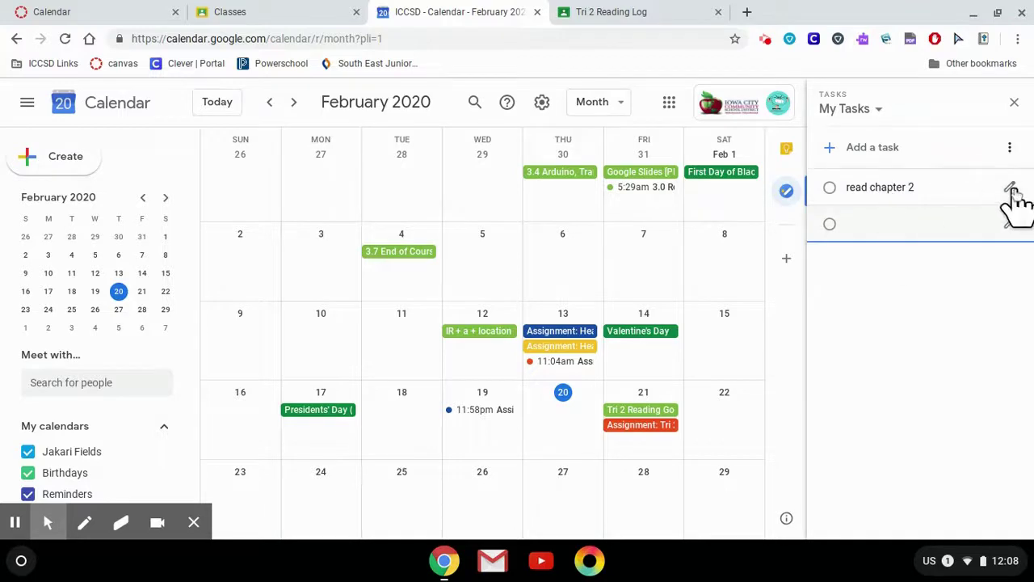
Give the task a February 24 due date and mark it completed.
click(1011, 189)
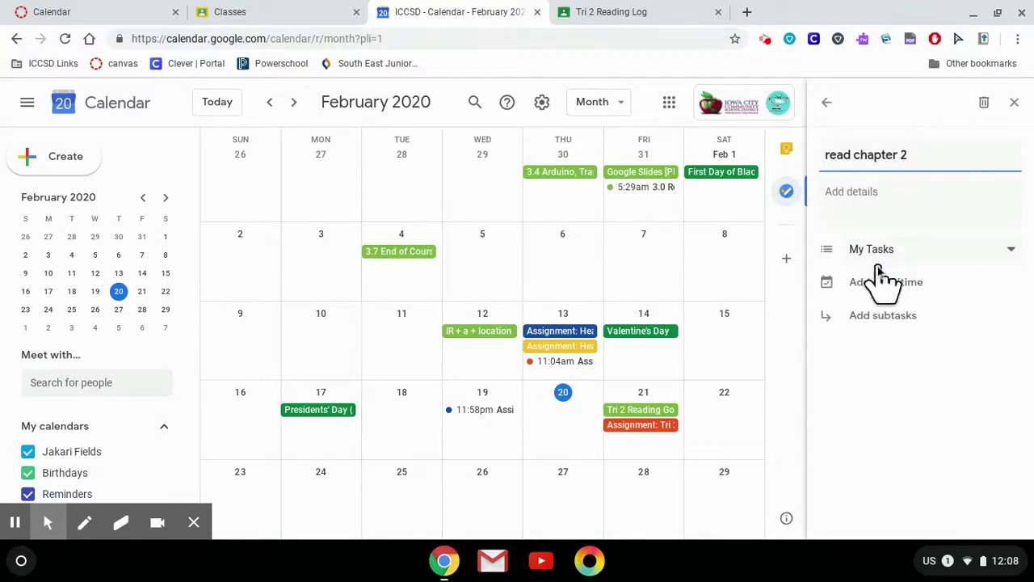
click(863, 284)
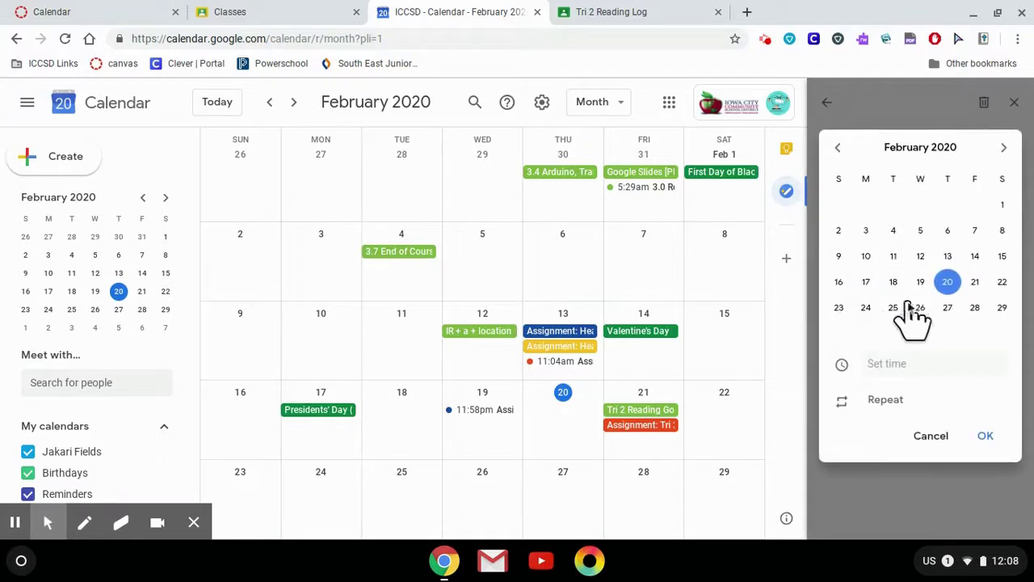
click(865, 314)
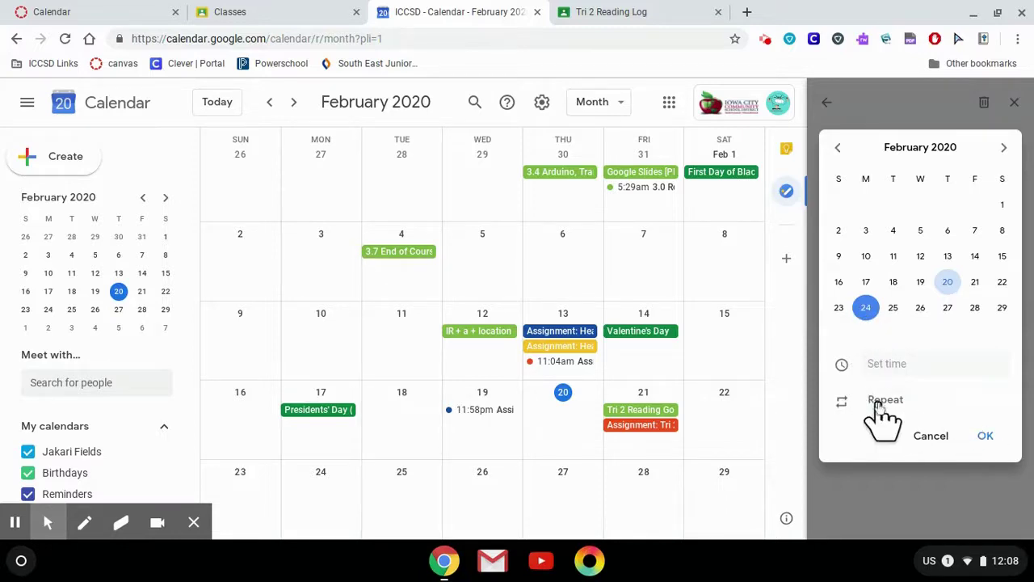
click(987, 437)
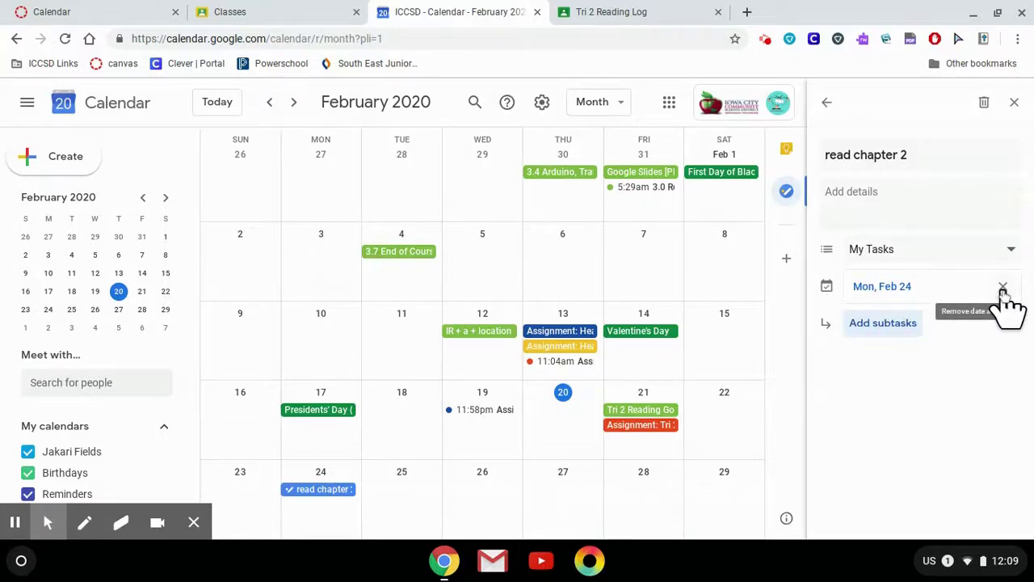
click(826, 103)
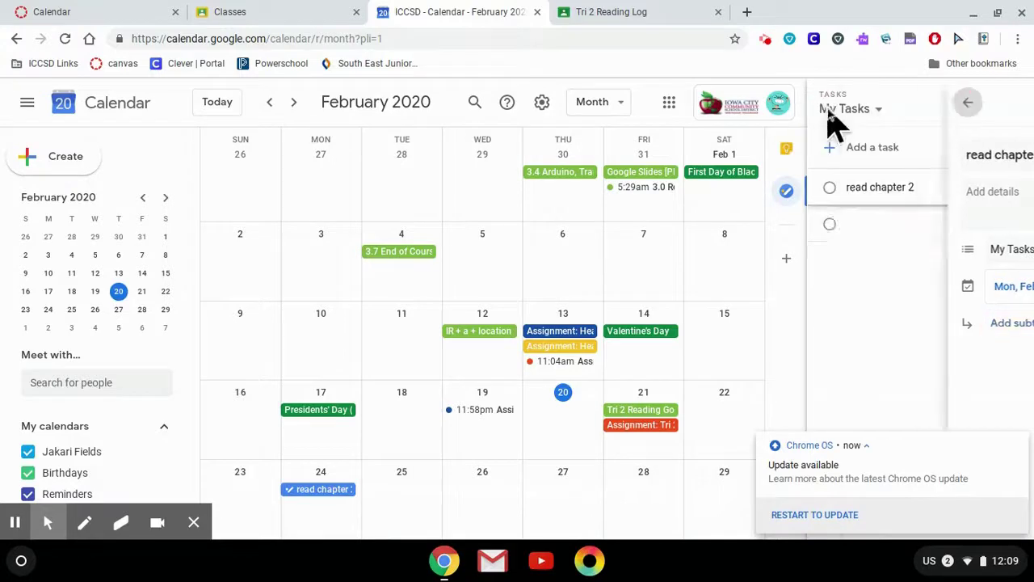
click(828, 194)
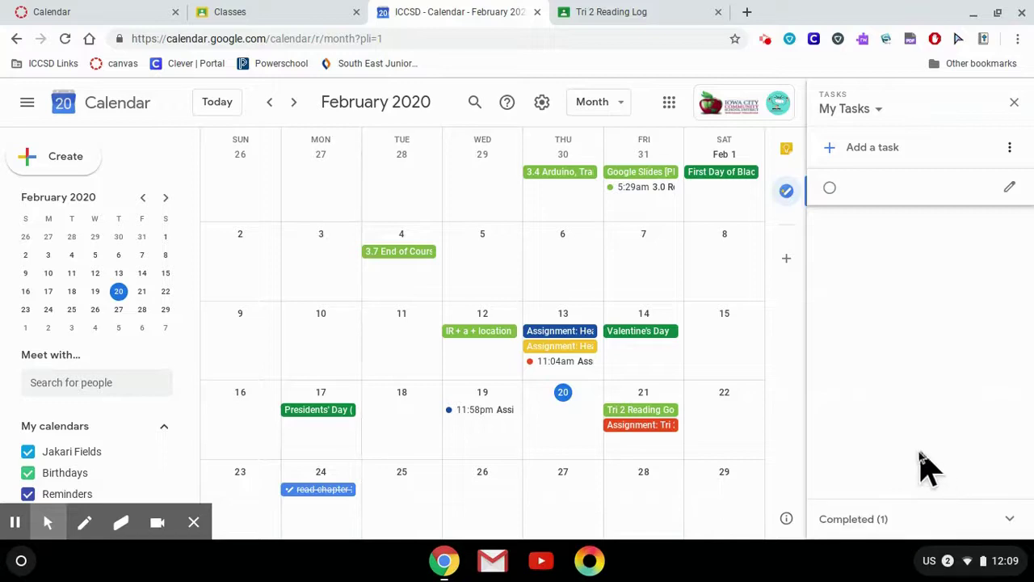
Pin the Calendar tab, then search 'google calendar extension' and open its Chrome Web Store page.
right_click(480, 12)
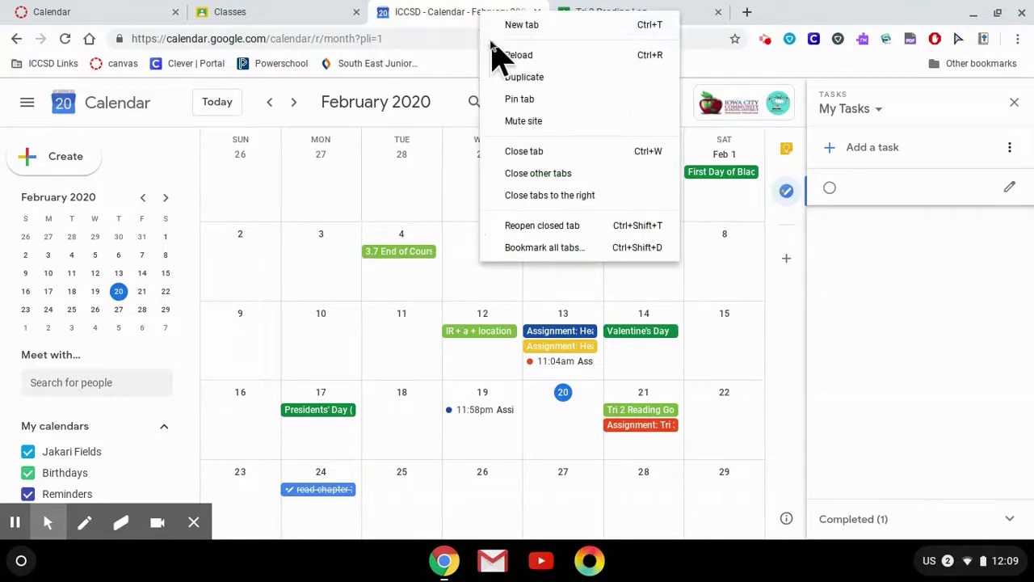
click(519, 99)
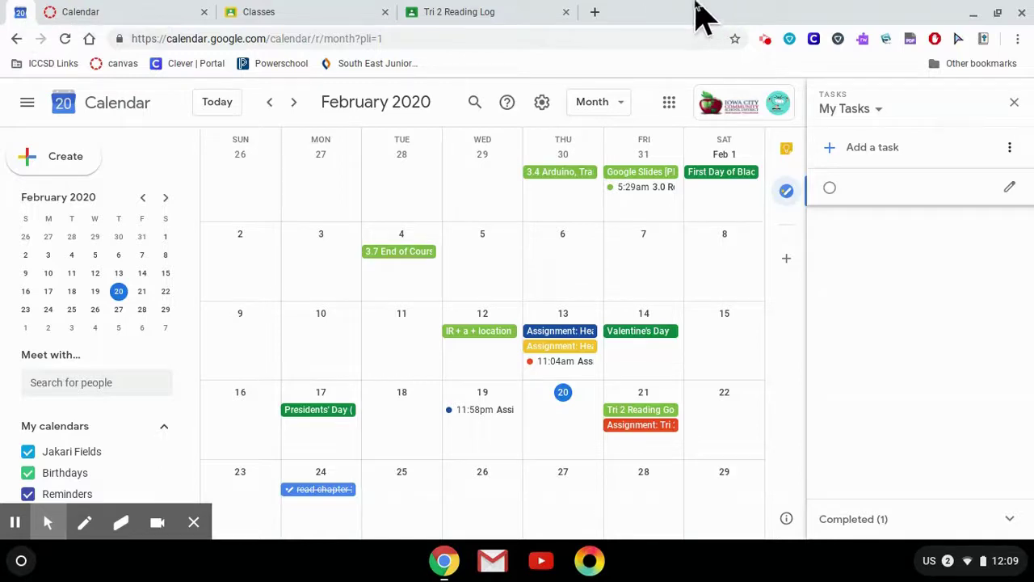
click(592, 13)
text(google cale)
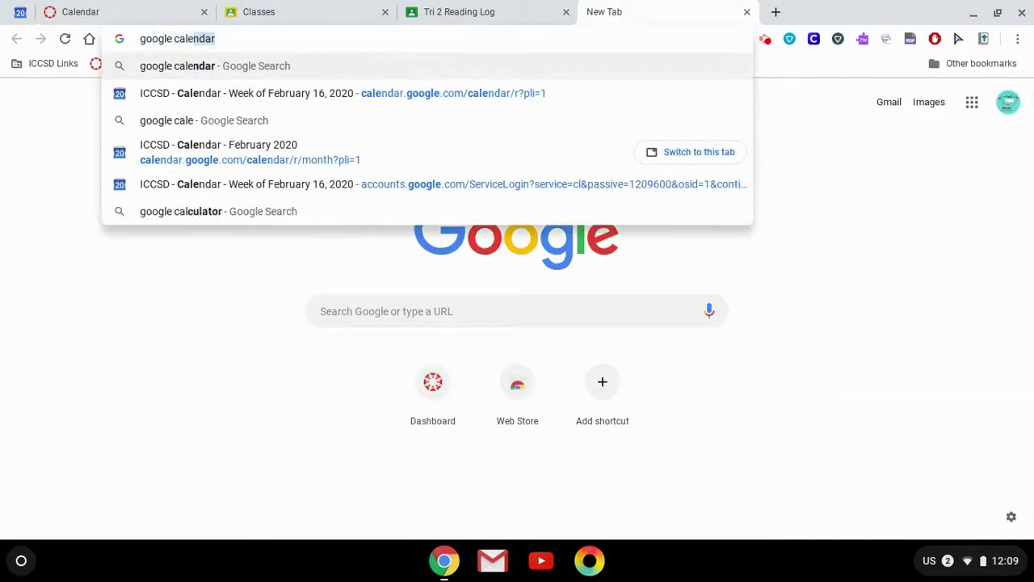
text(ndar exte)
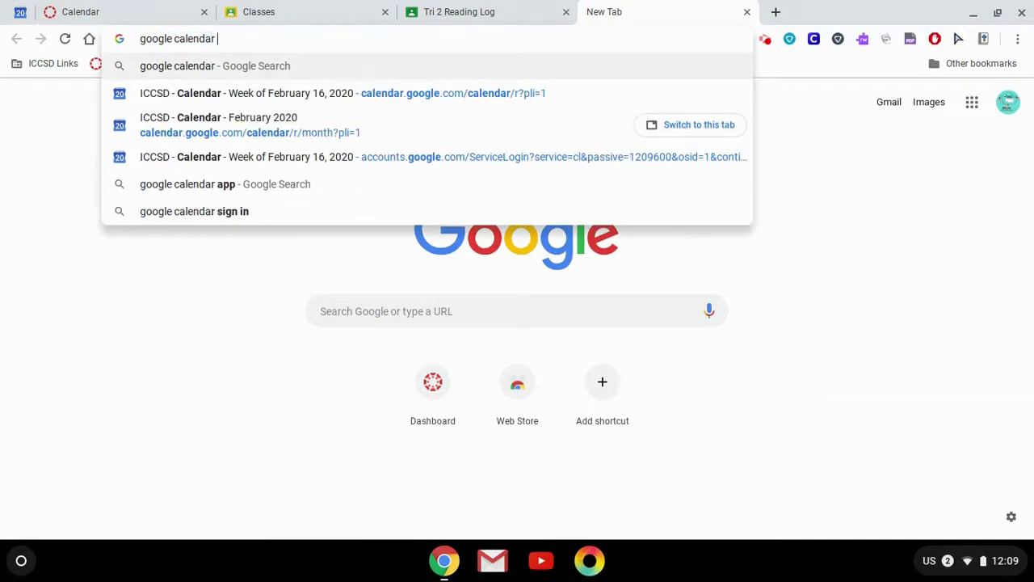
text(nsio)
key(Return)
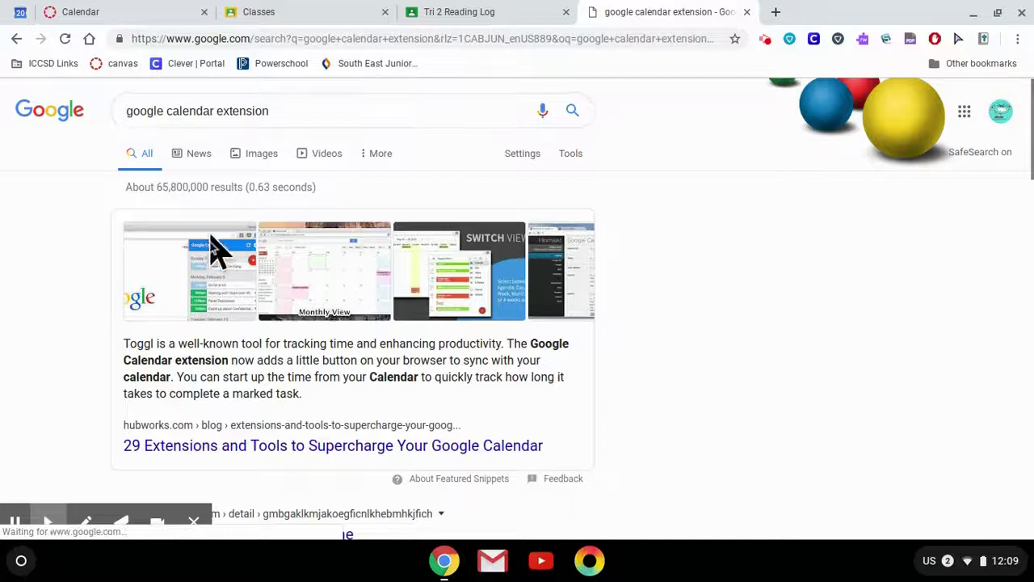
scroll(429, 387, down, 1)
scroll(429, 386, down, 3)
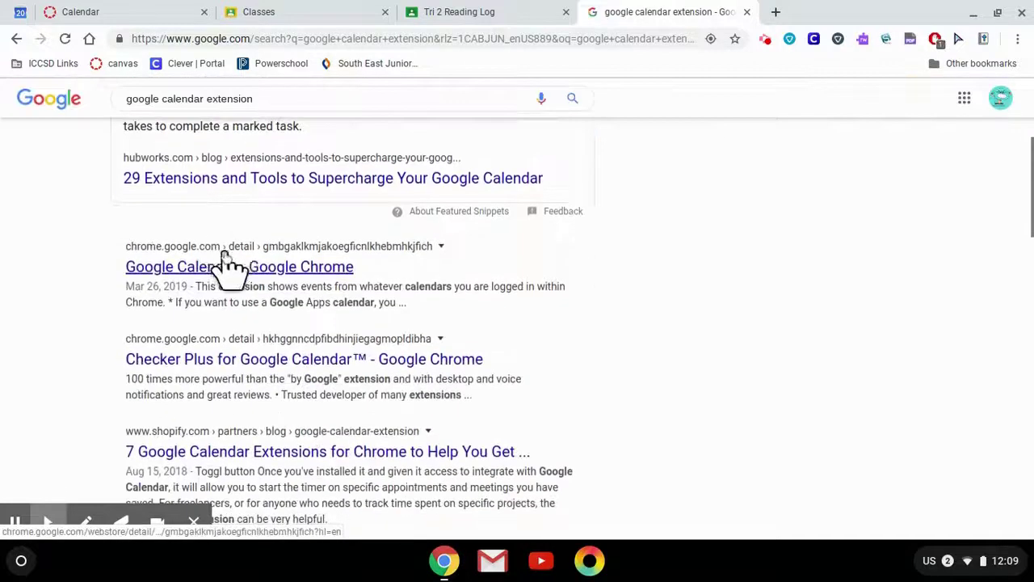
click(232, 270)
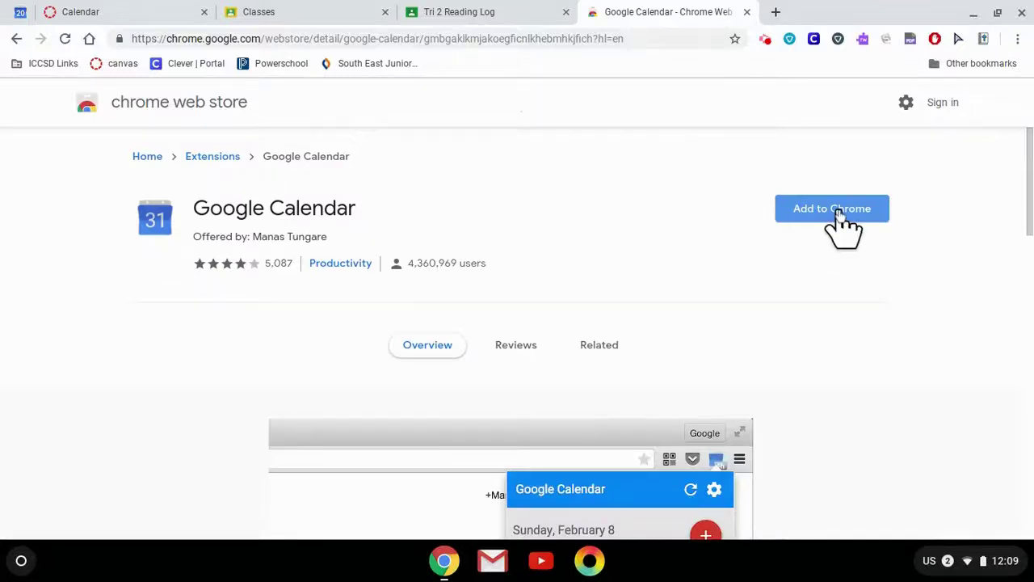
Install the Google Calendar extension with Add to Chrome.
click(838, 212)
click(562, 172)
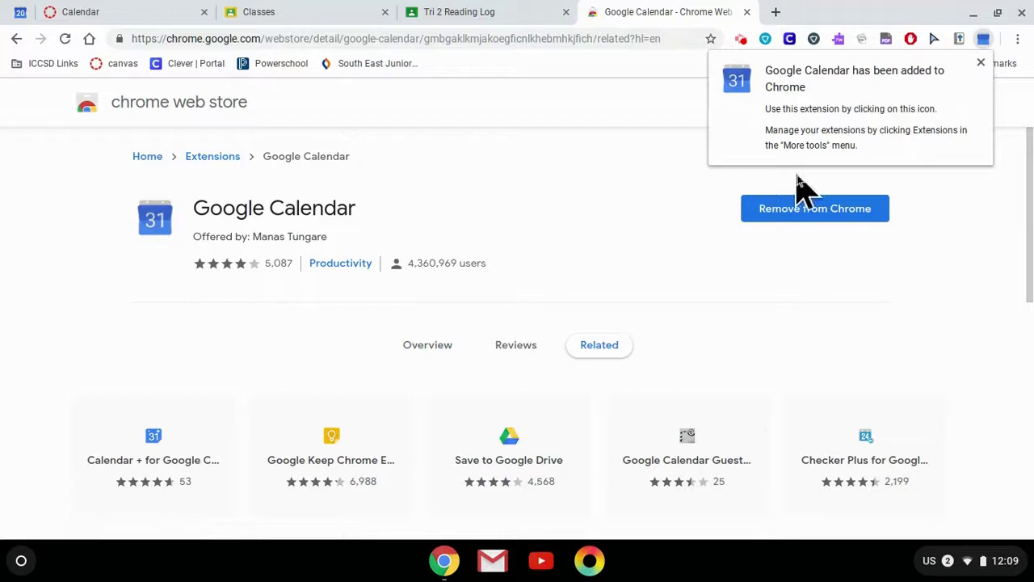
click(981, 63)
From the extension popup, add a 'Basketball tonight' event and return to the Calendar tab.
click(983, 39)
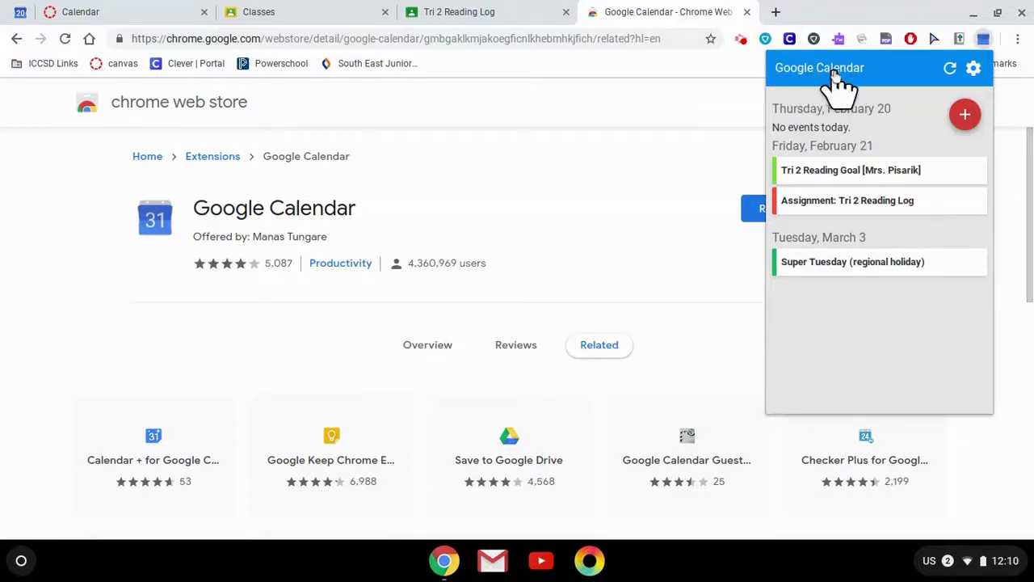
click(965, 117)
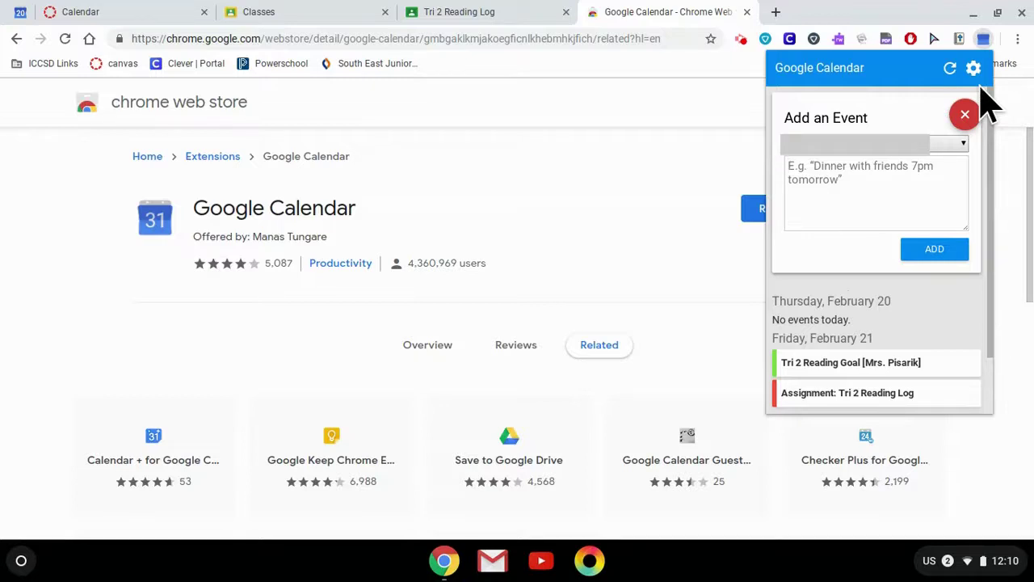
text(Basketball tonight)
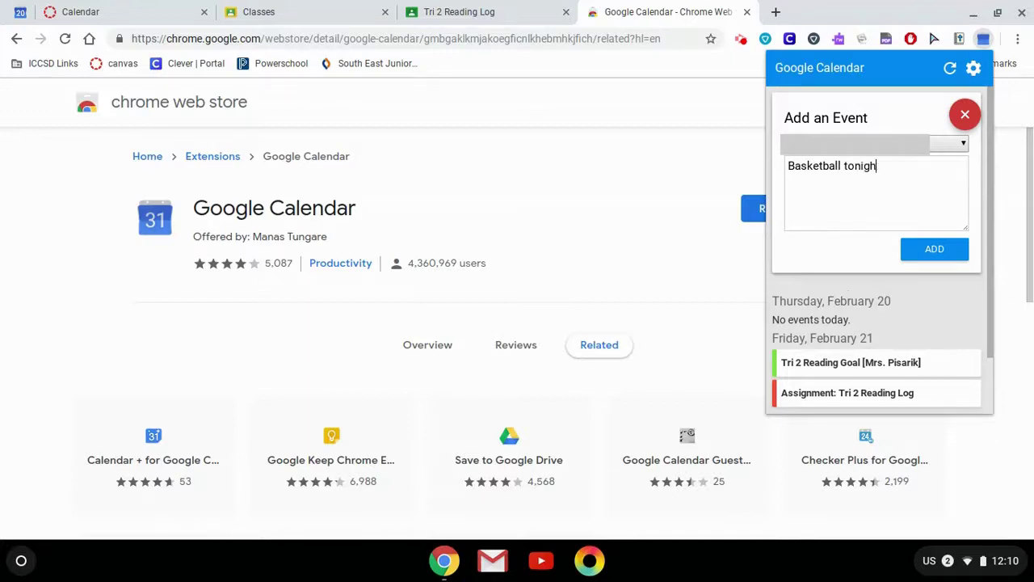
click(934, 252)
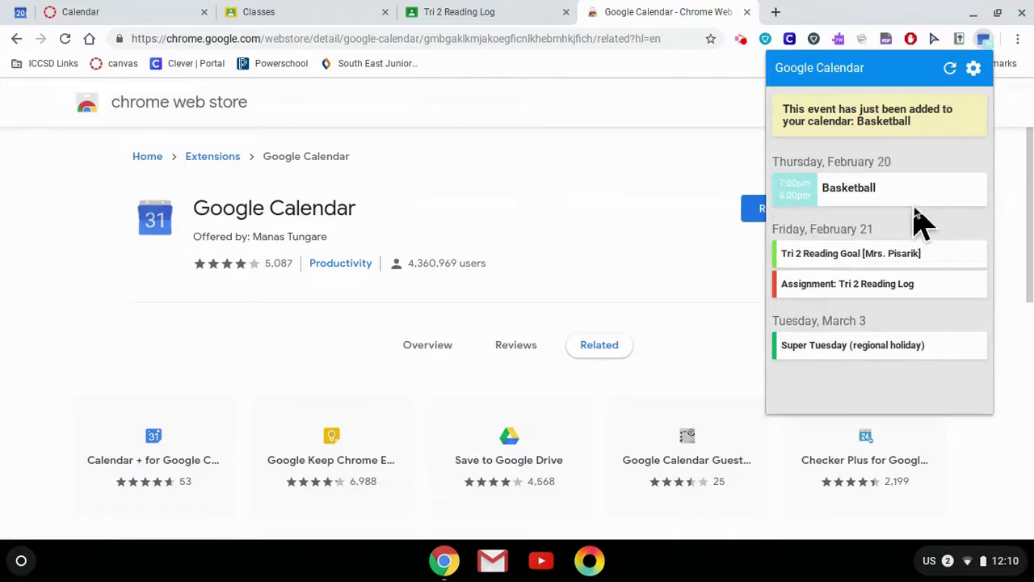
click(18, 15)
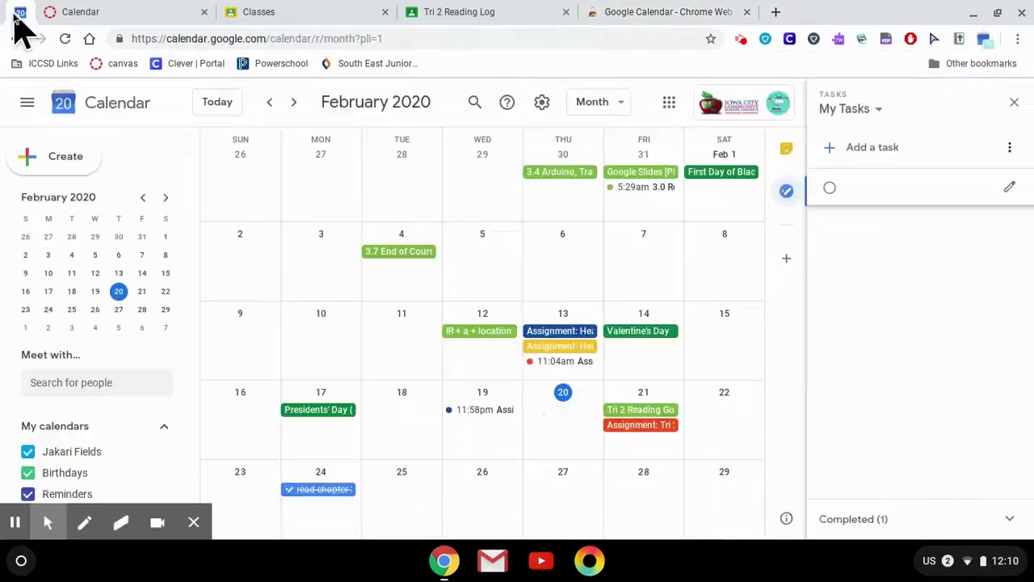
Create an all-day 'Party!' event in the February 29 cell and save it.
click(726, 502)
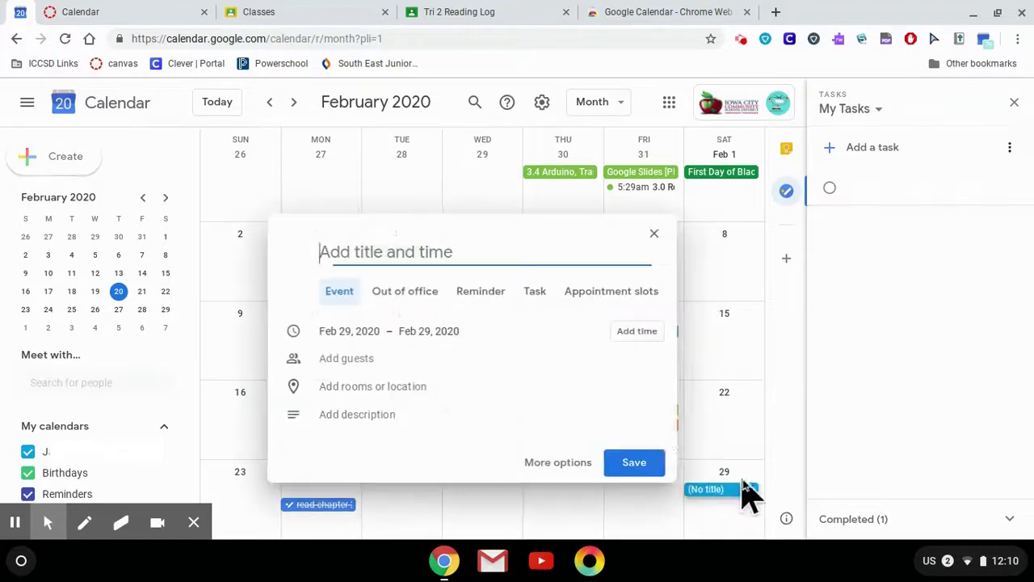
text(Part)
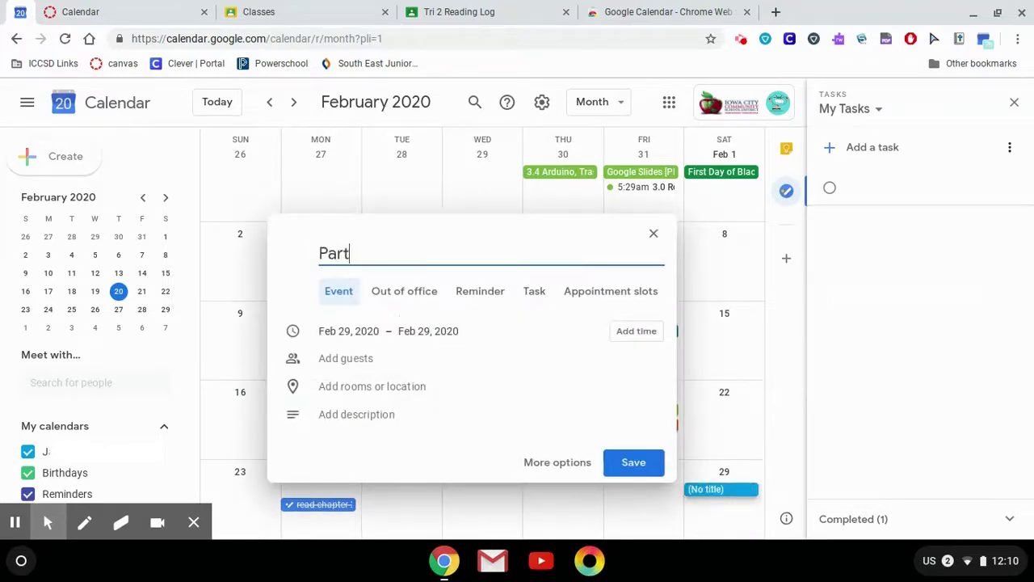
text(y!)
click(368, 331)
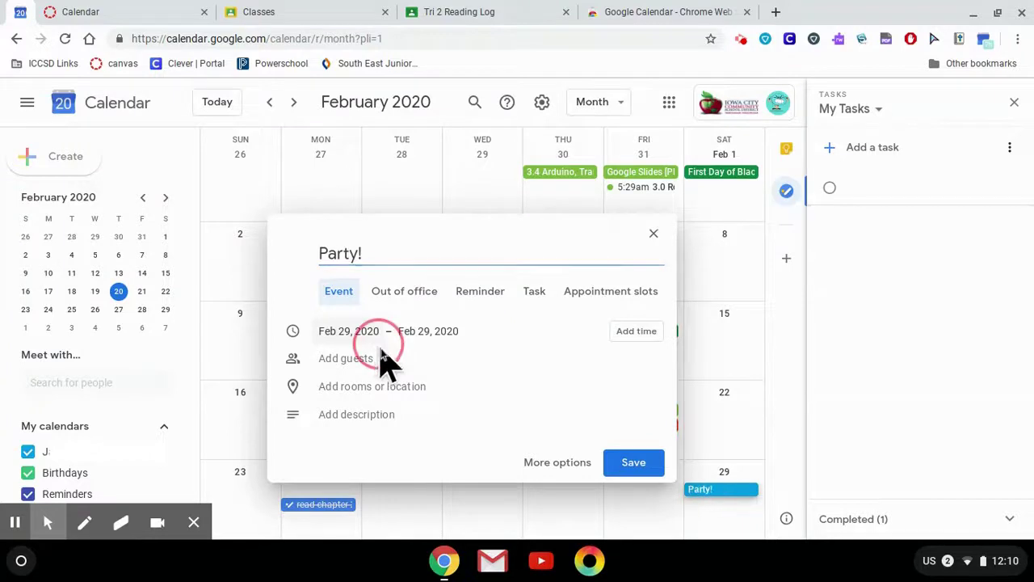
click(498, 331)
click(361, 358)
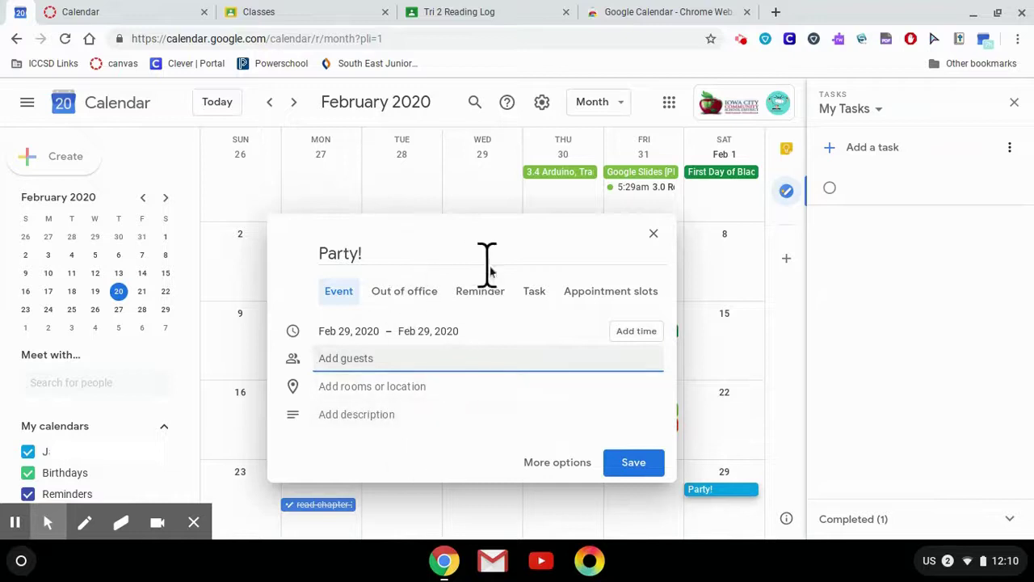
click(618, 469)
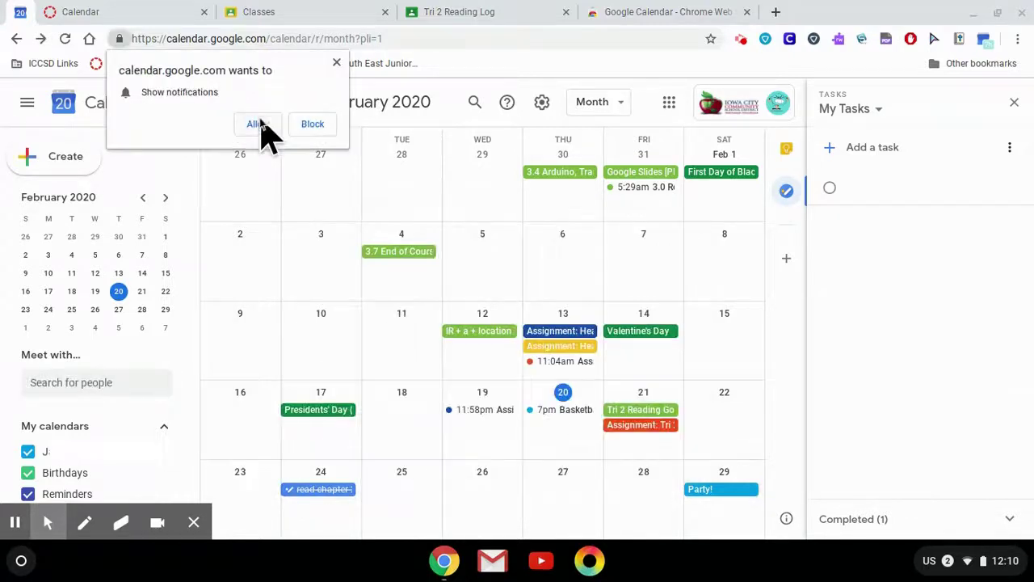
Allow Google Calendar to show desktop notifications from the address-bar prompt.
click(257, 124)
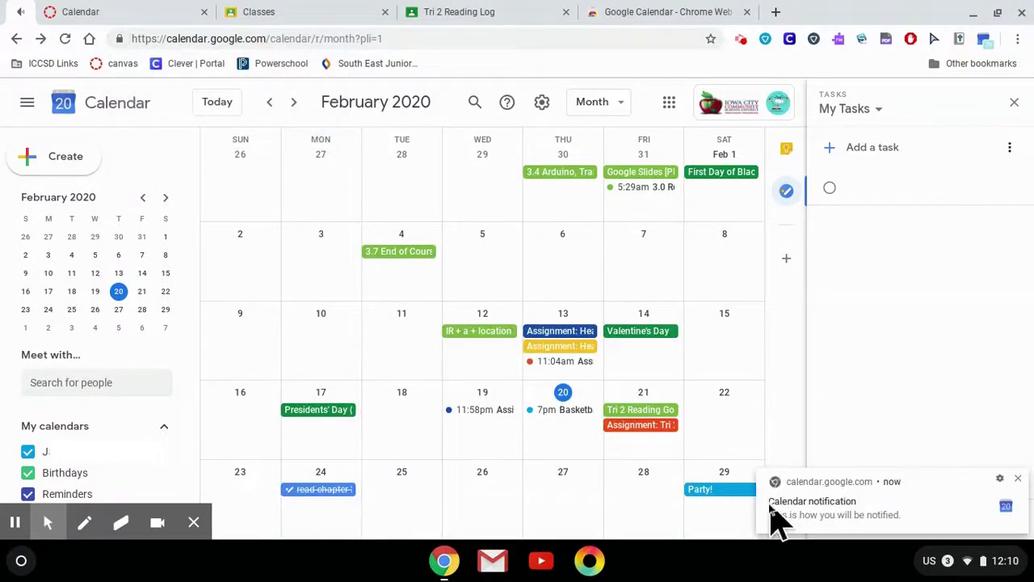